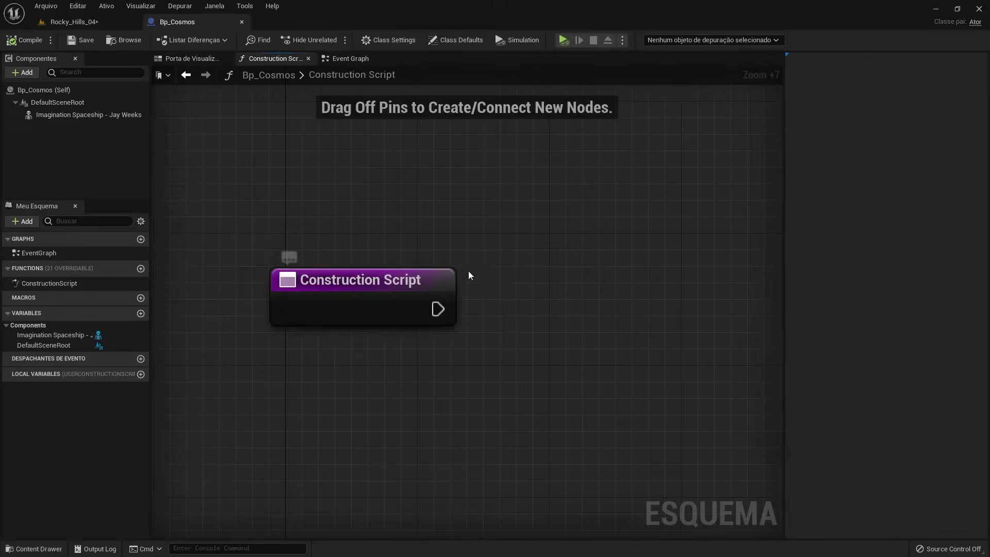
- Check the blueprint graphs, then try yellow and pink on the Rocky_Hills_04 light, discarding both
left_click(345, 59)
left_click(283, 61)
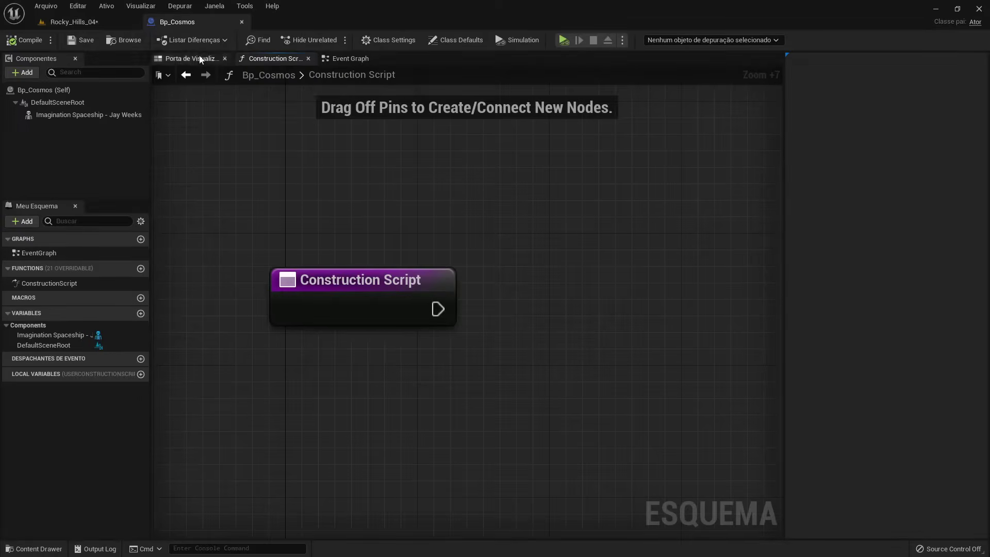
left_click(78, 21)
left_click(980, 163)
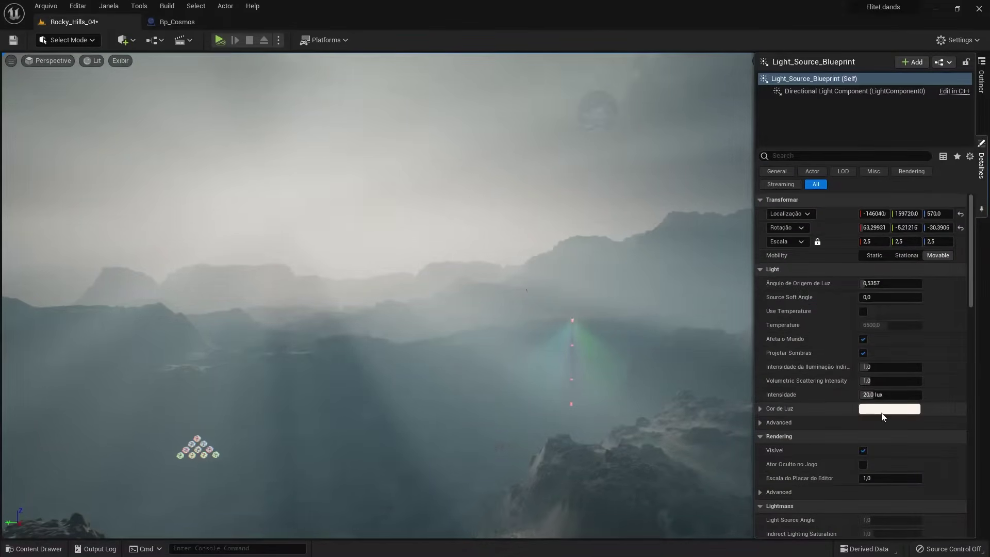
left_click(889, 408)
left_click(745, 392)
left_click(737, 356)
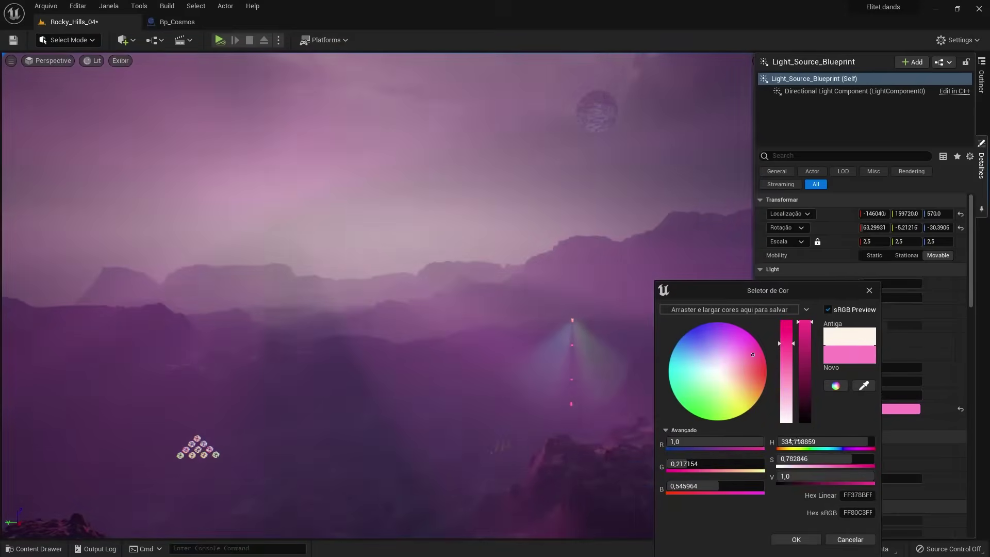
left_click(850, 539)
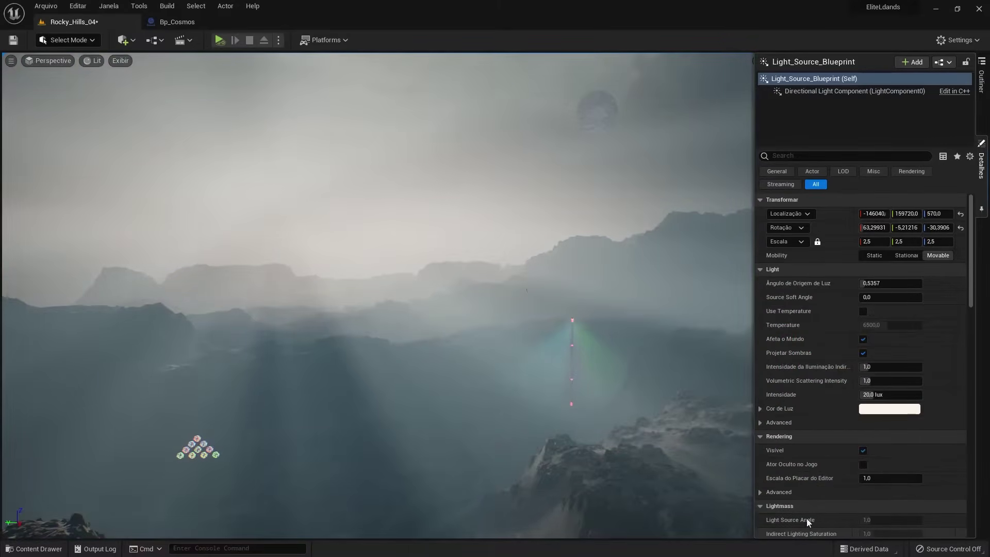
- Return to Bp_Cosmos and look over its Event Graph and Construction Script
left_click(181, 25)
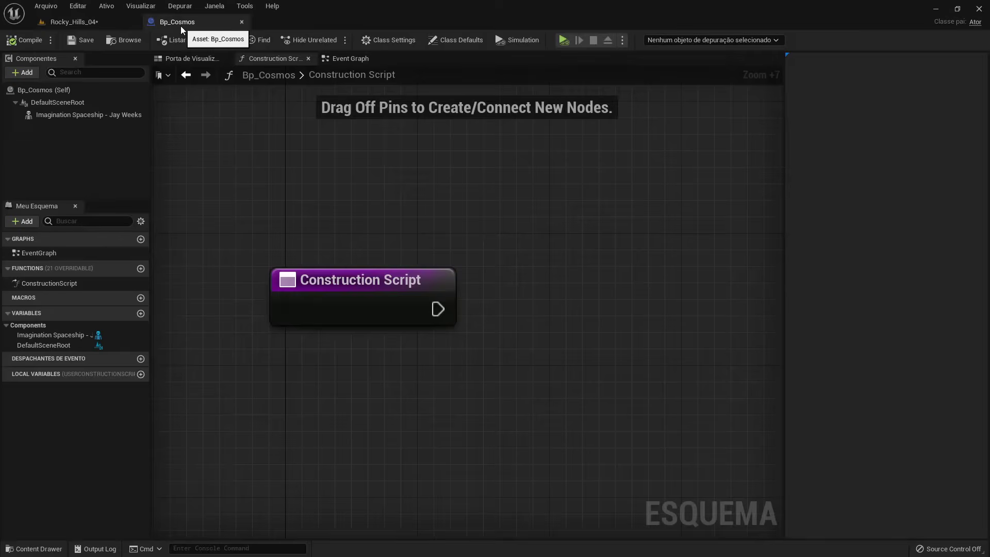
left_click(354, 58)
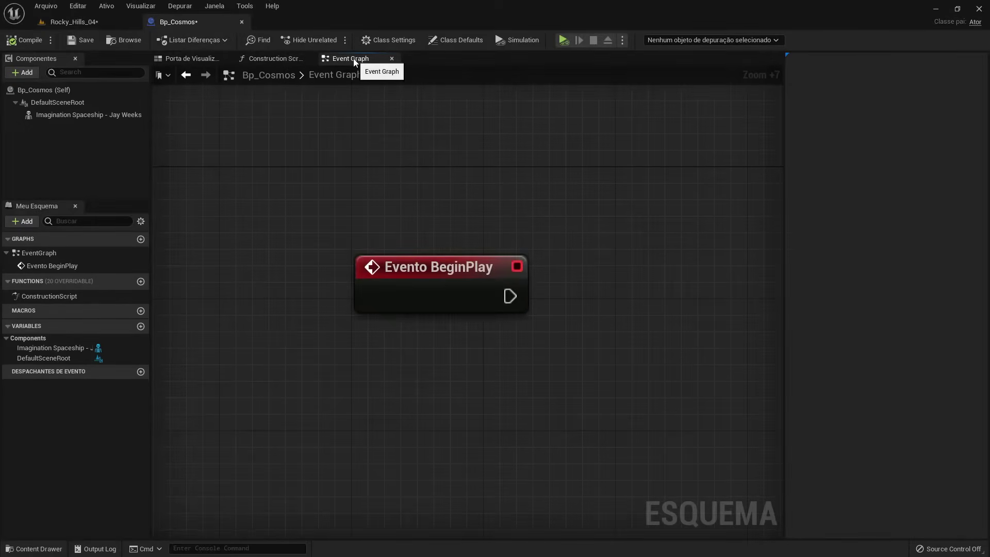
left_click(284, 60)
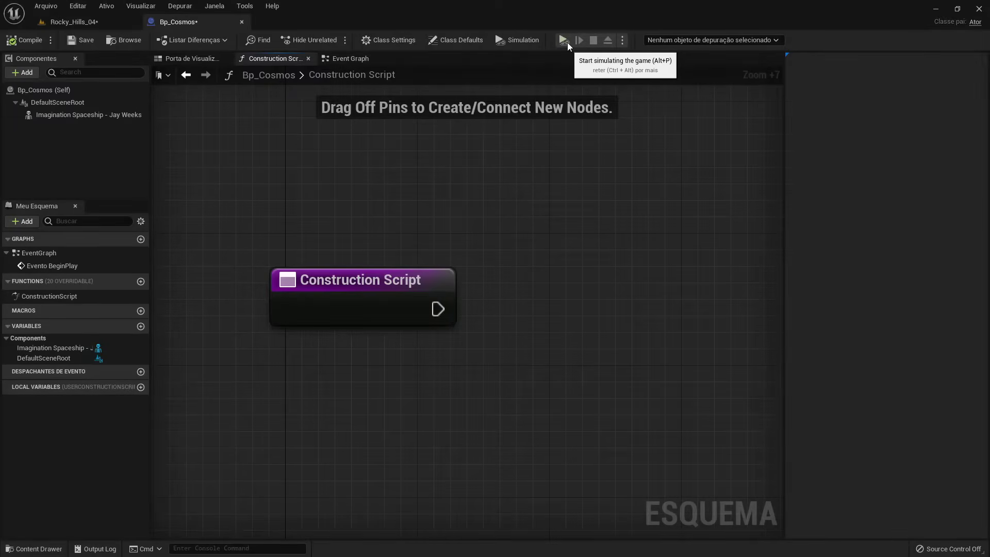
left_click_drag(765, 137, 490, 493)
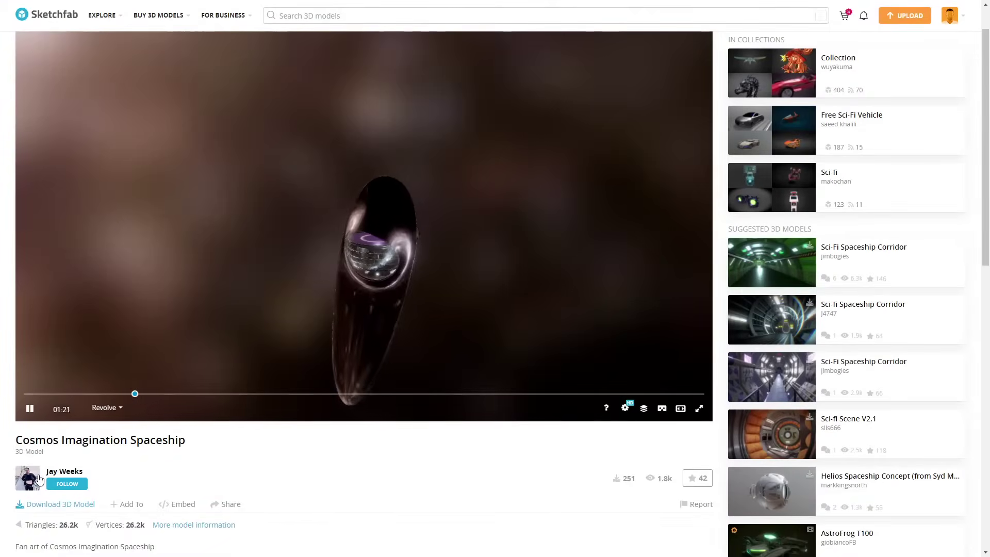
- On Sketchfab, review the model's author and description, then view the Original blend download format
left_click_drag(47, 471, 85, 475)
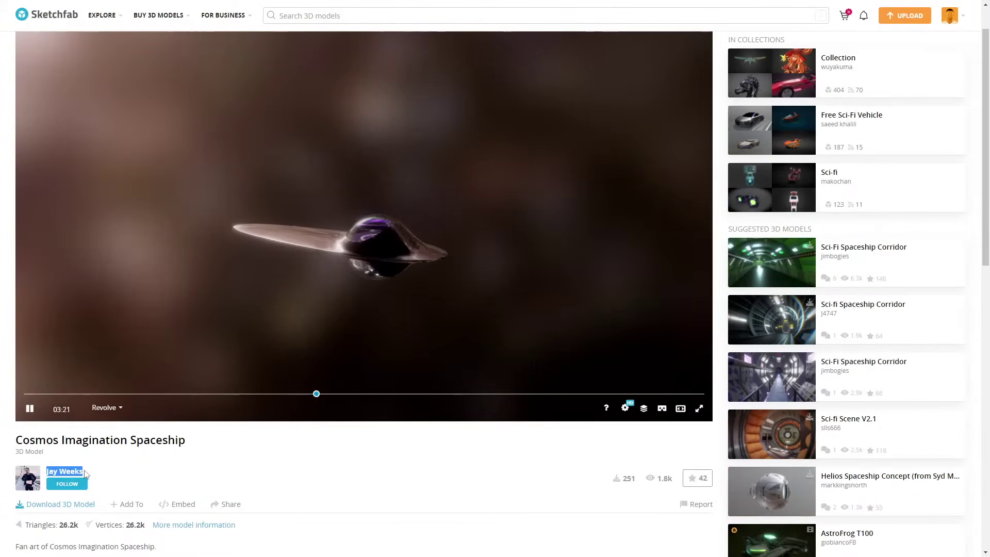
left_click(84, 479)
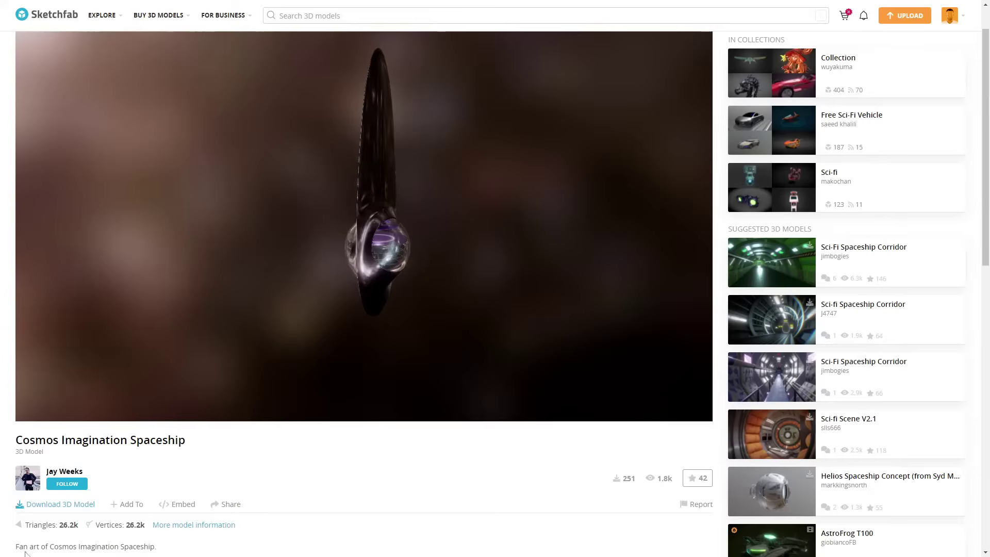
left_click_drag(15, 546, 156, 546)
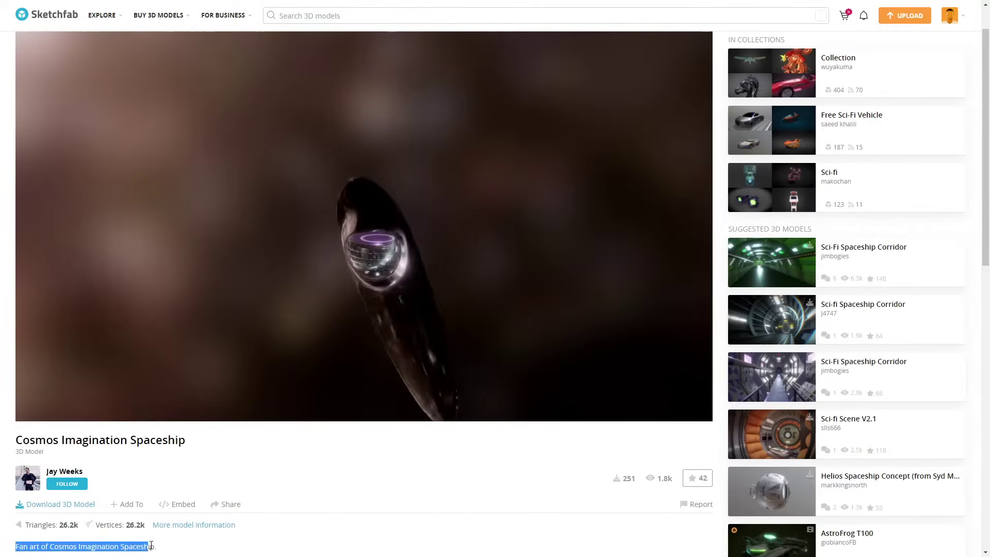
left_click(164, 549)
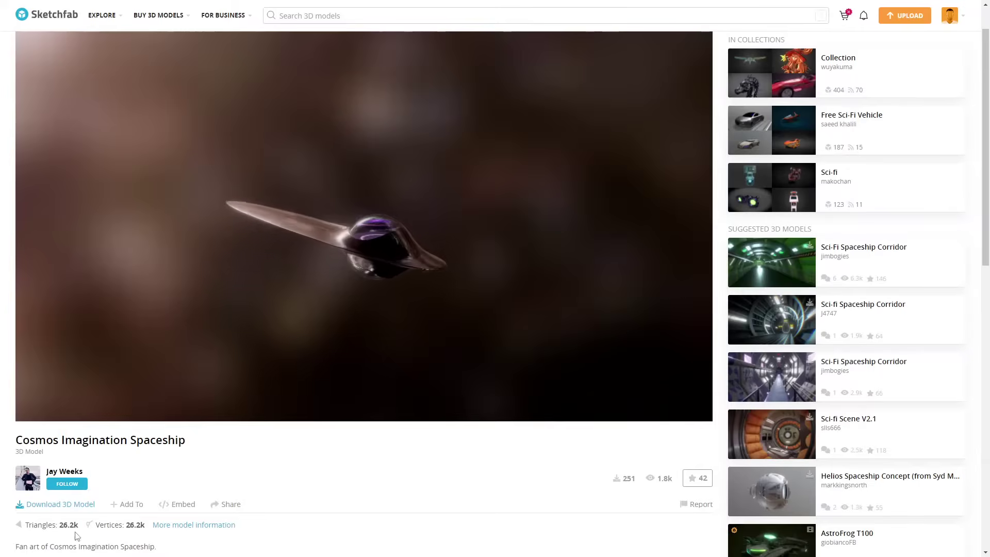
left_click(60, 507)
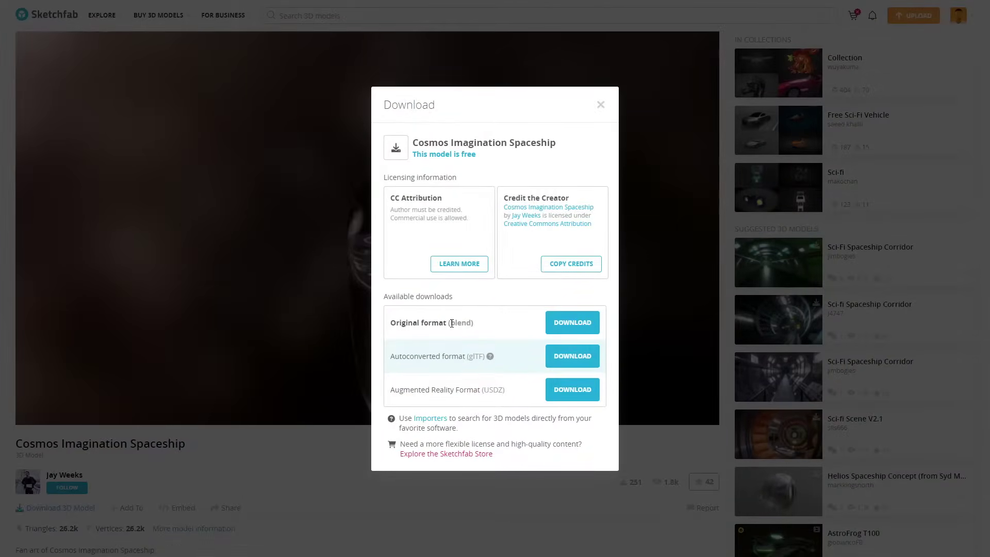
left_click_drag(451, 323, 471, 324)
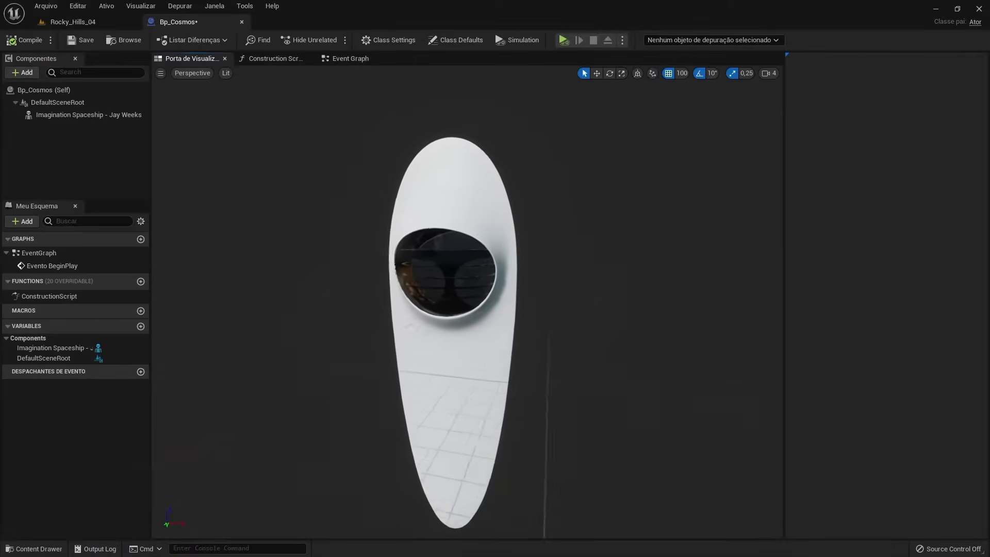
- Assign Cosmos_Anim_hull_revolve as the Imagination Spaceship component's Animation to Play
left_click_drag(465, 207, 464, 207)
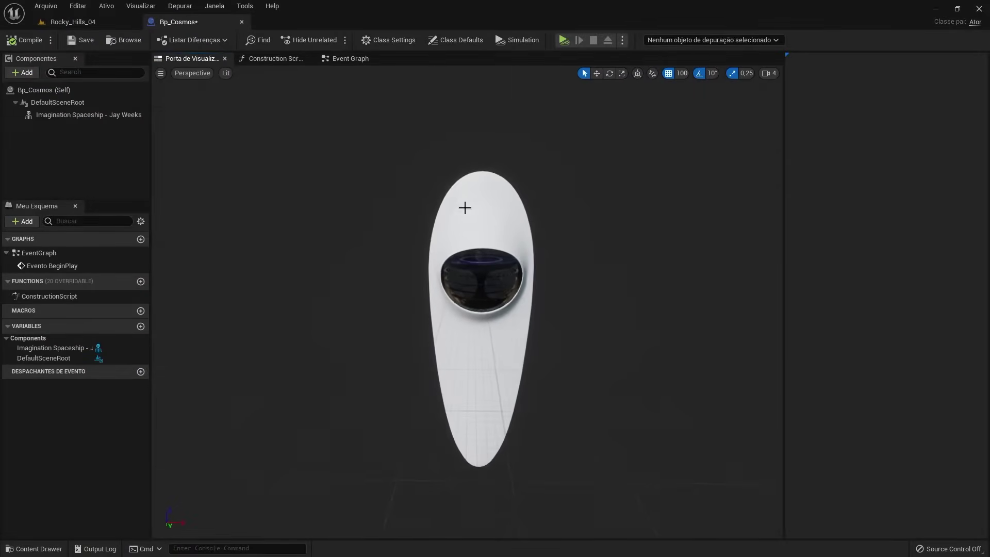
left_click(102, 117)
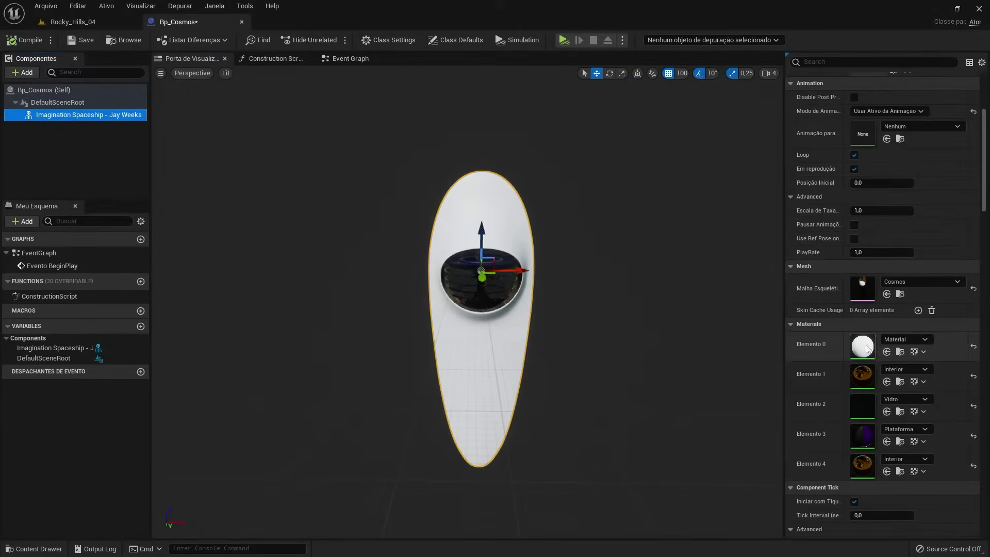
key("ctrl+space")
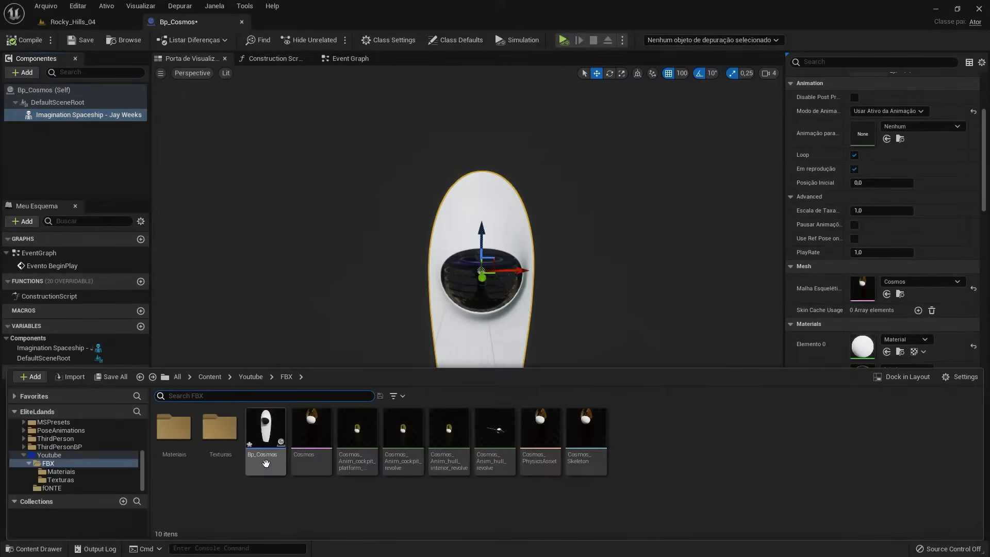
left_click_drag(493, 454, 861, 135)
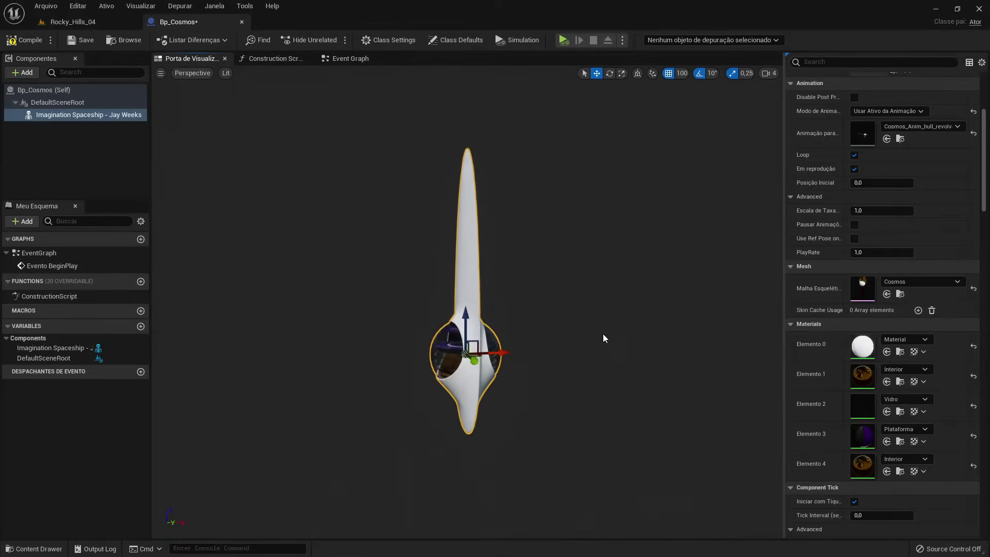
key("ctrl+space")
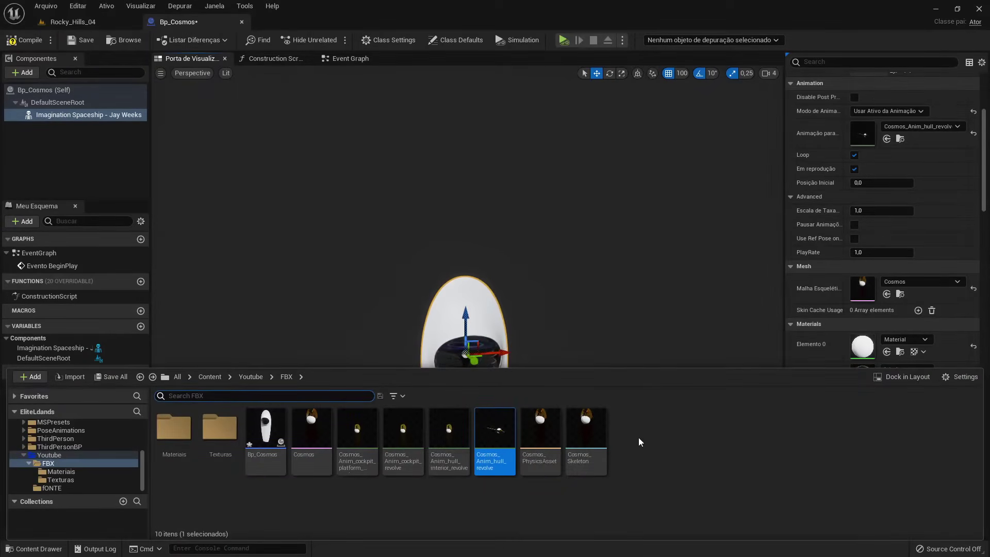
left_click(639, 437)
- Create a new material asset in the Content Drawer named Material_Exterior
right_click(638, 437)
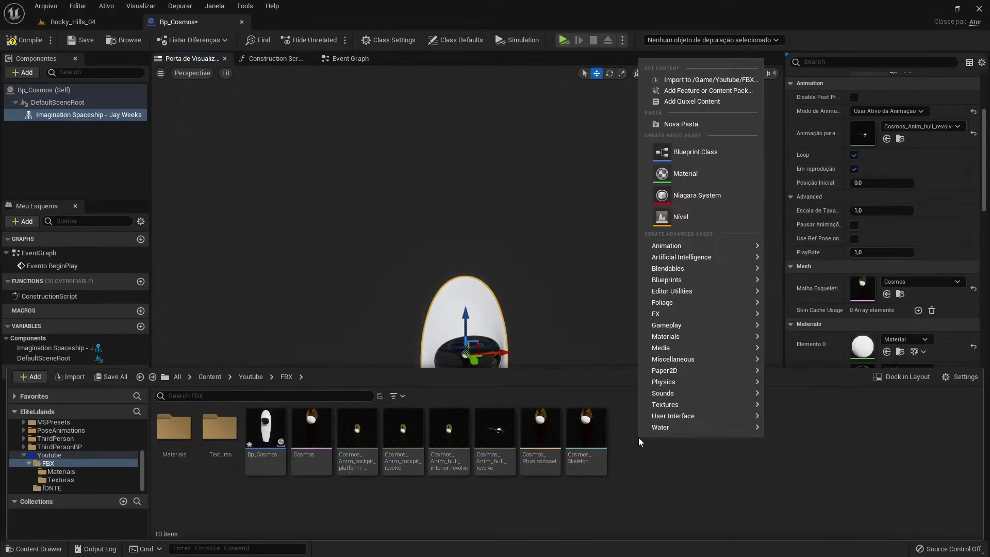
left_click(683, 169)
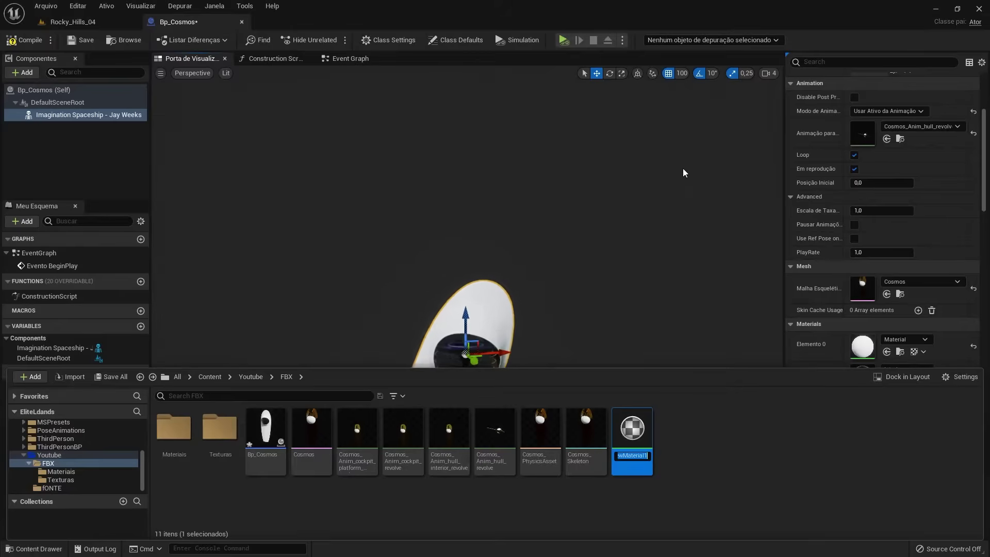
type("Material_")
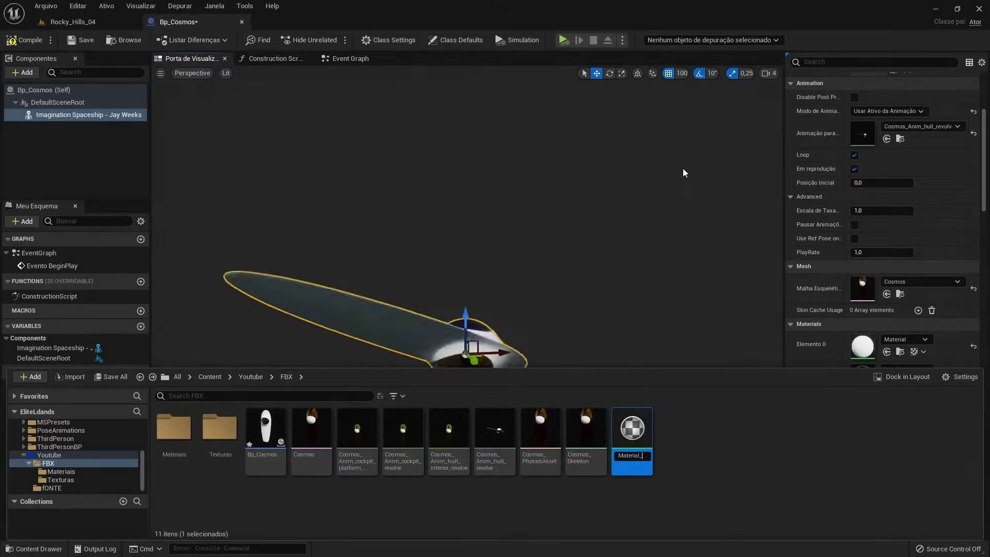
type("Exteri")
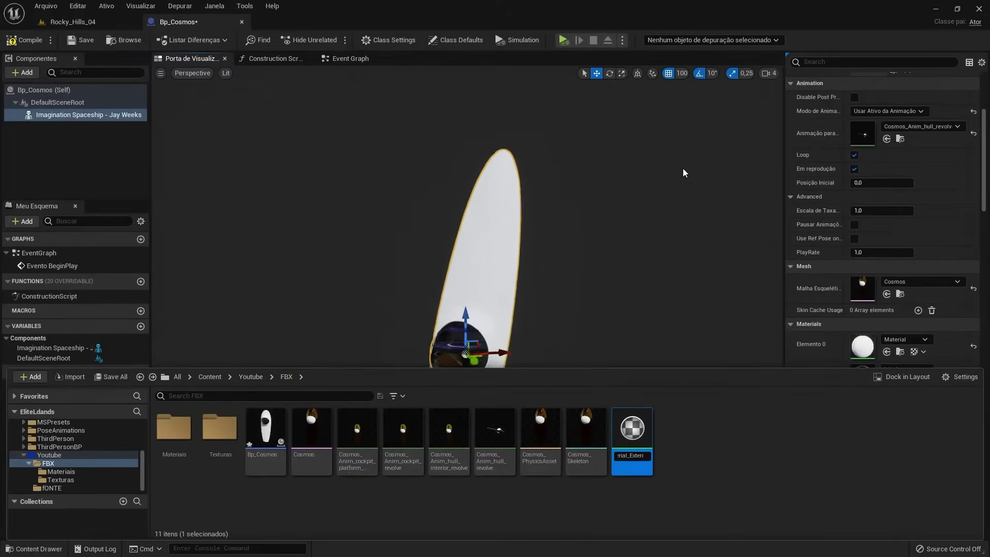
type("or")
key("Return")
key("Return")
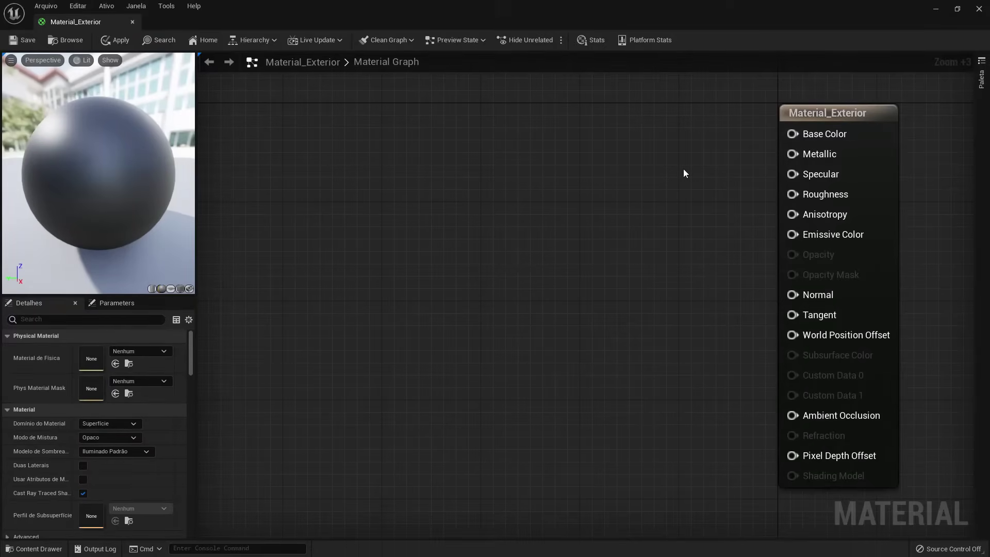
- Promote Base Color to a parameter named Cor and give it a cyan colour
key("v")
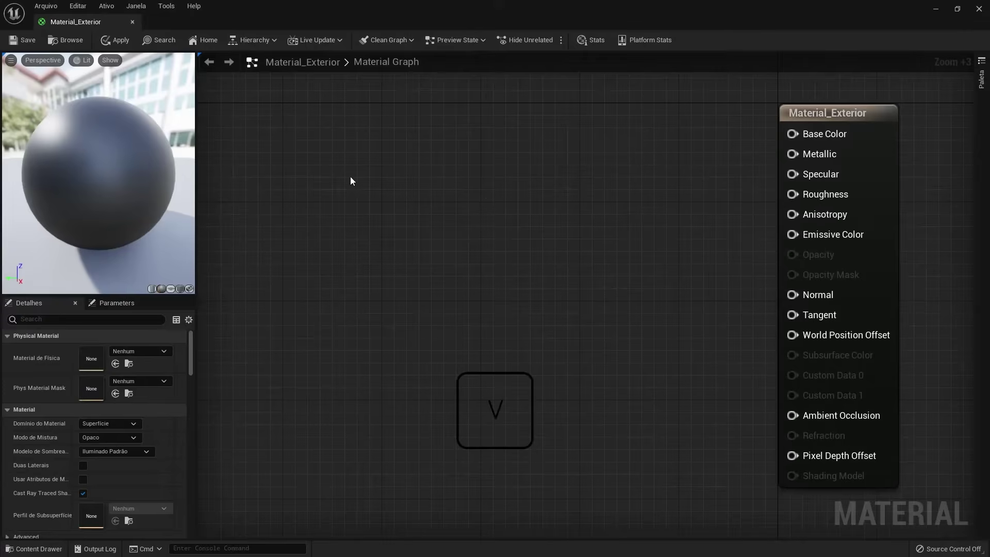
left_click(351, 177)
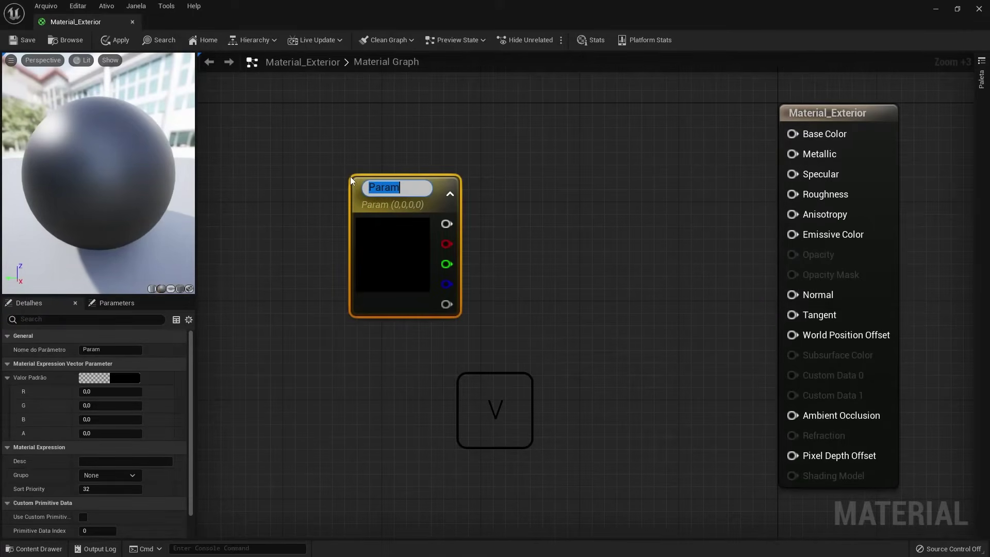
key("Delete")
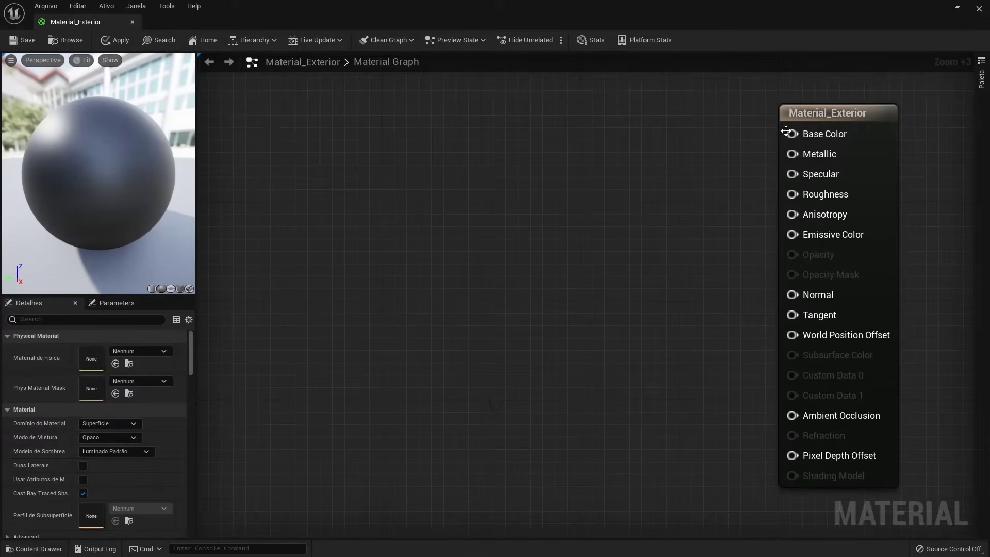
right_click(787, 132)
left_click(807, 153)
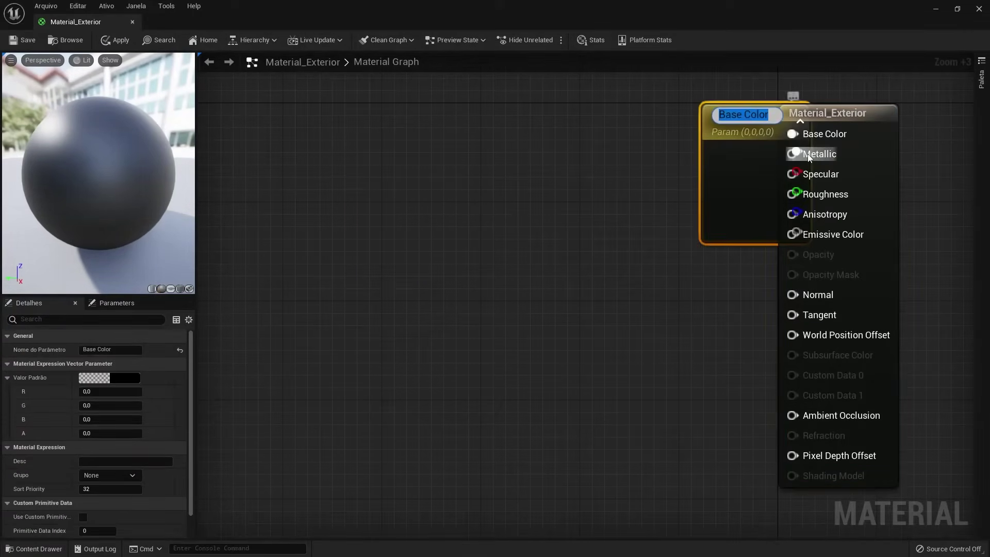
left_click_drag(726, 191, 346, 203)
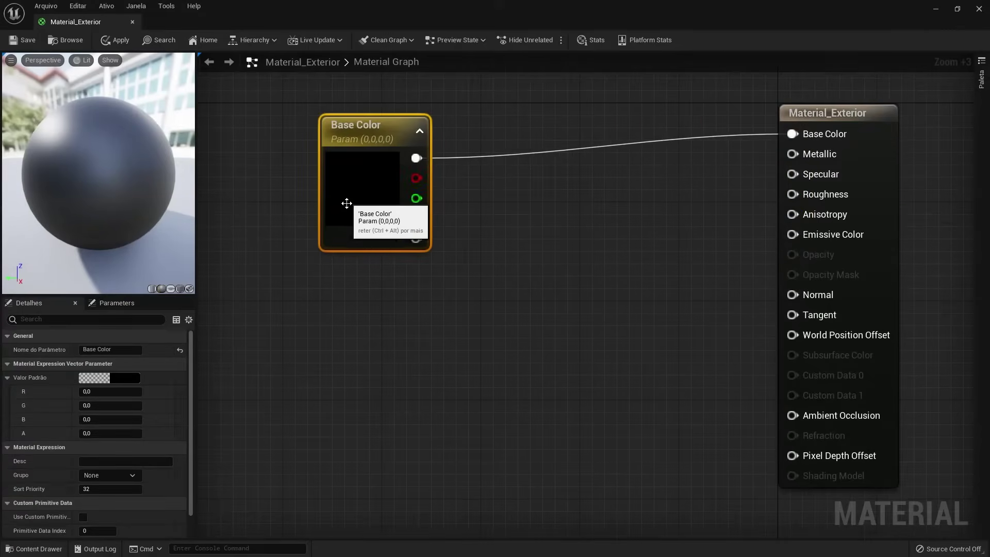
key("F2")
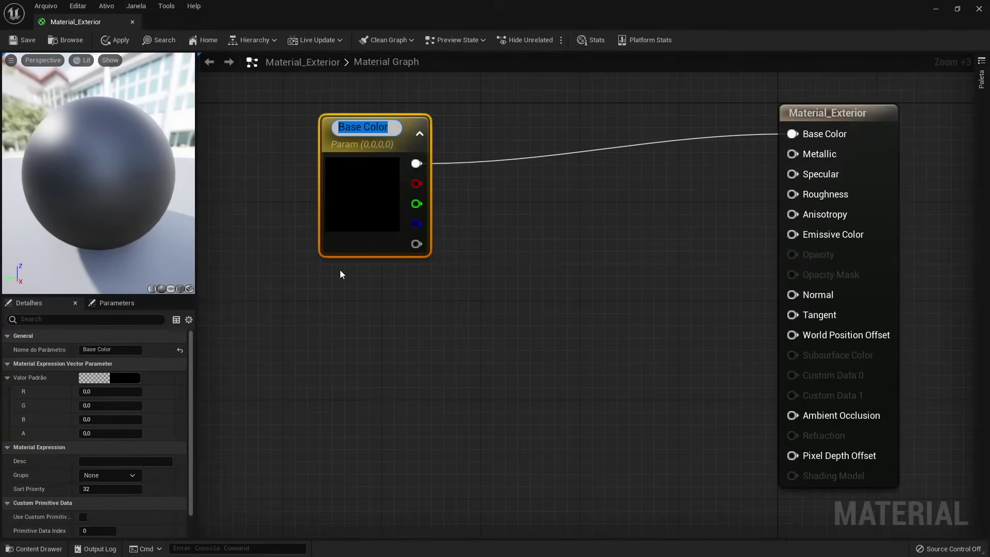
type("Cor")
key("Return")
double_click(371, 215)
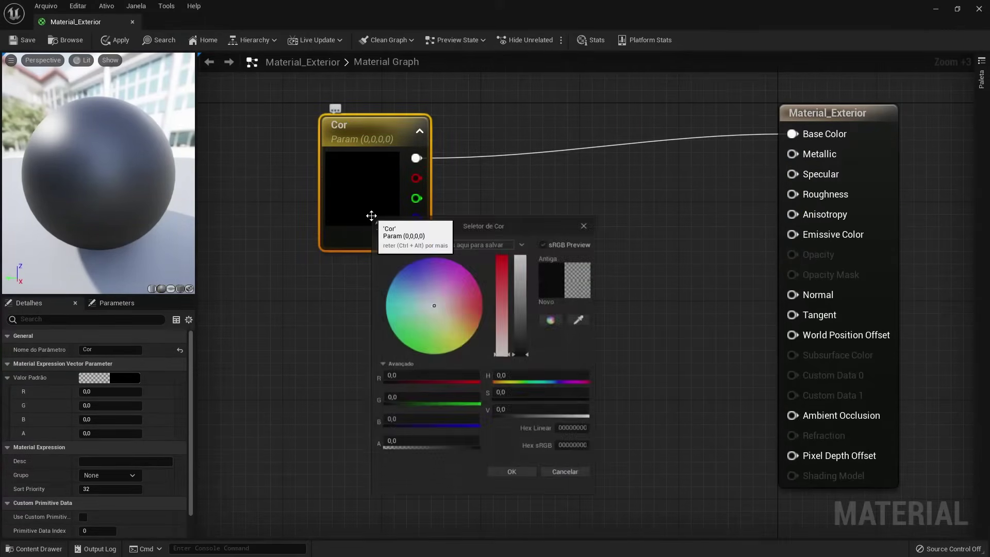
left_click_drag(521, 353, 521, 303)
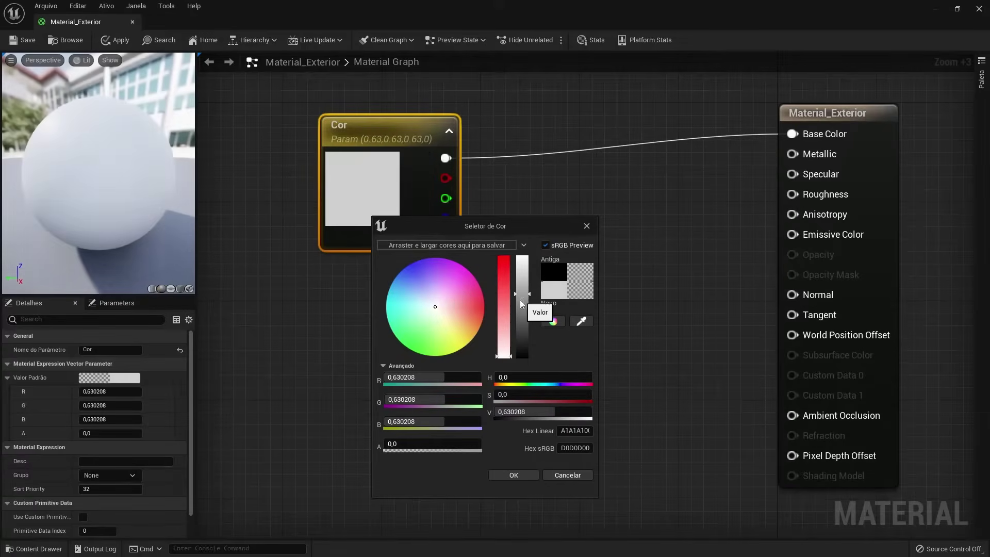
left_click_drag(407, 304, 399, 301)
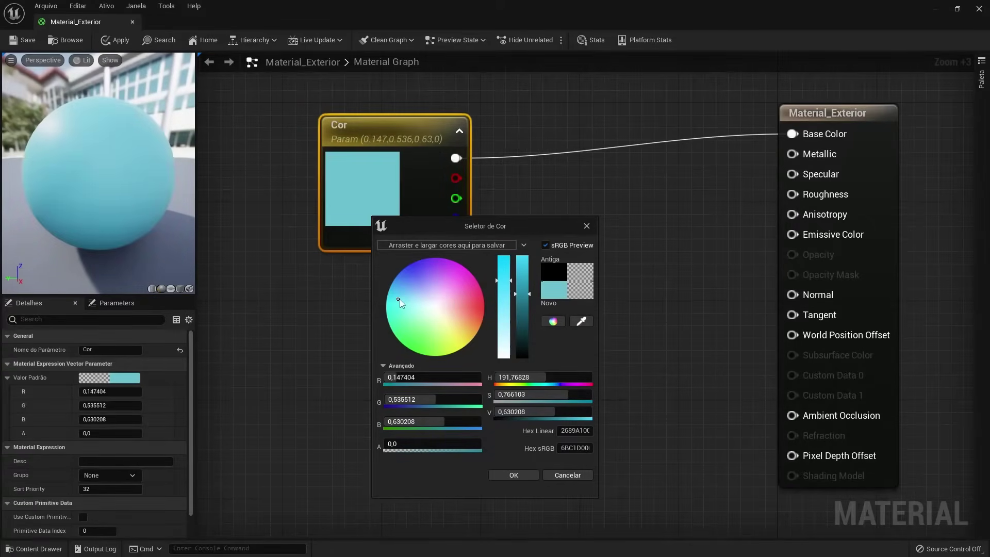
left_click(516, 475)
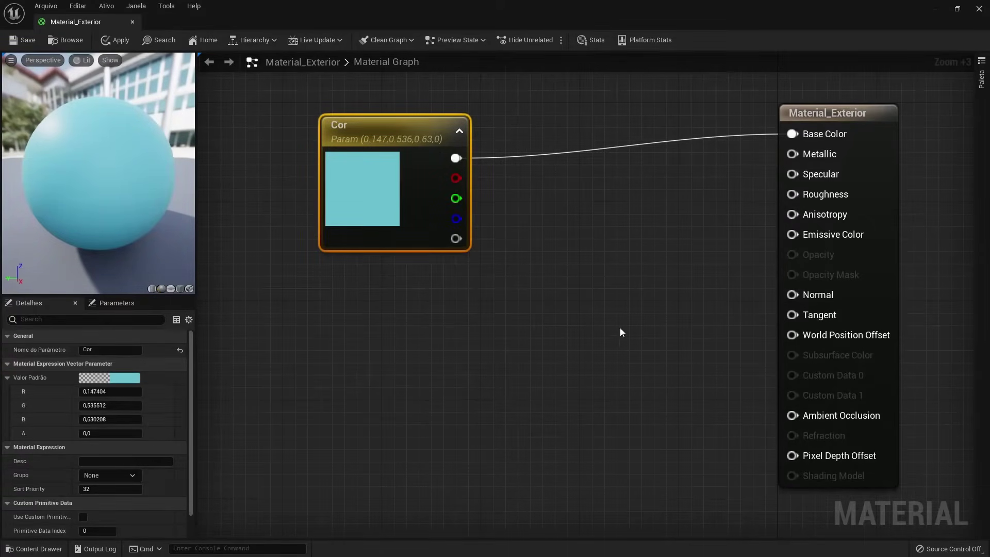
- Promote Metallic to a parameter placed below Cor and set its value to 1
right_click(791, 152)
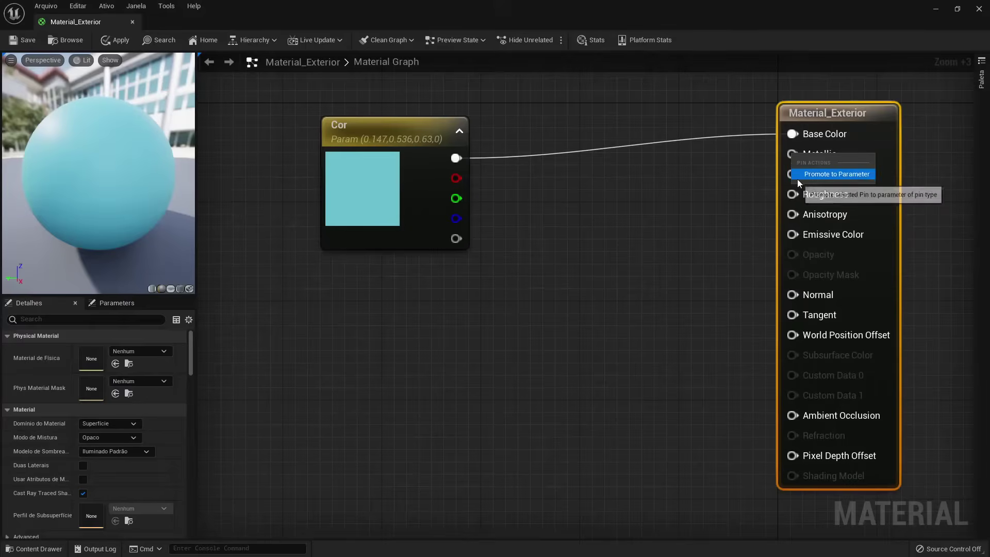
left_click(847, 175)
mouse_move(747, 155)
left_mouse_down()
mouse_move(480, 302)
mouse_move(430, 315)
left_mouse_up()
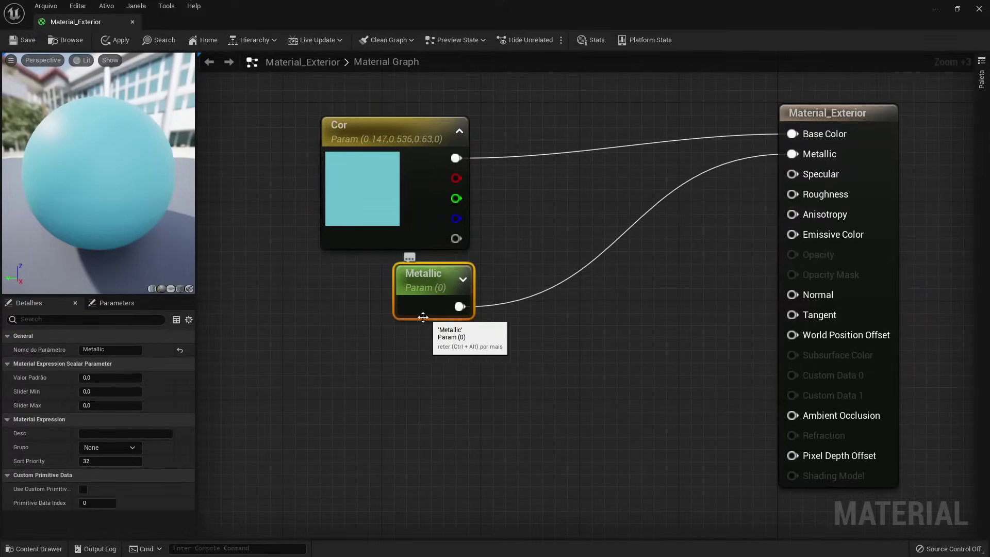
left_click(119, 303)
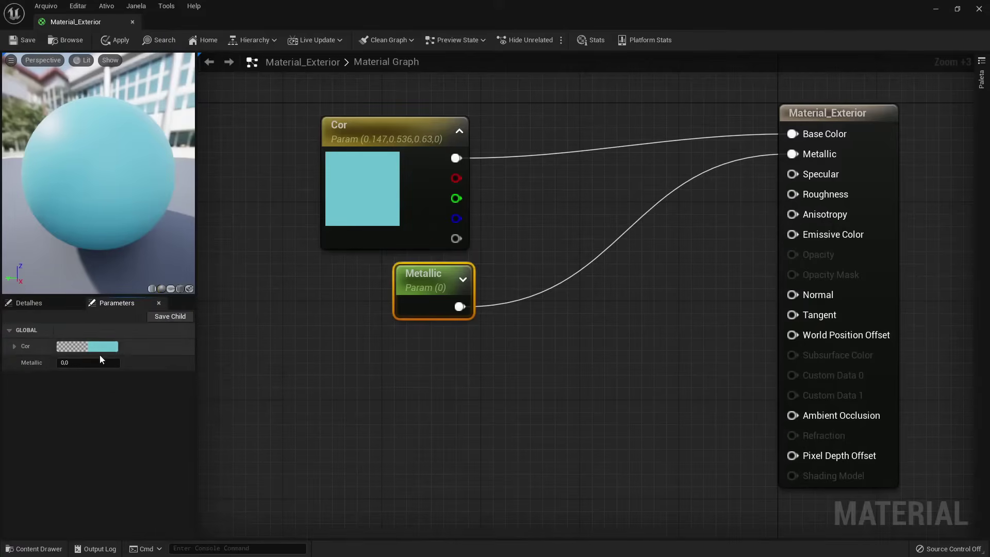
left_click(80, 364)
type("1")
key("Return")
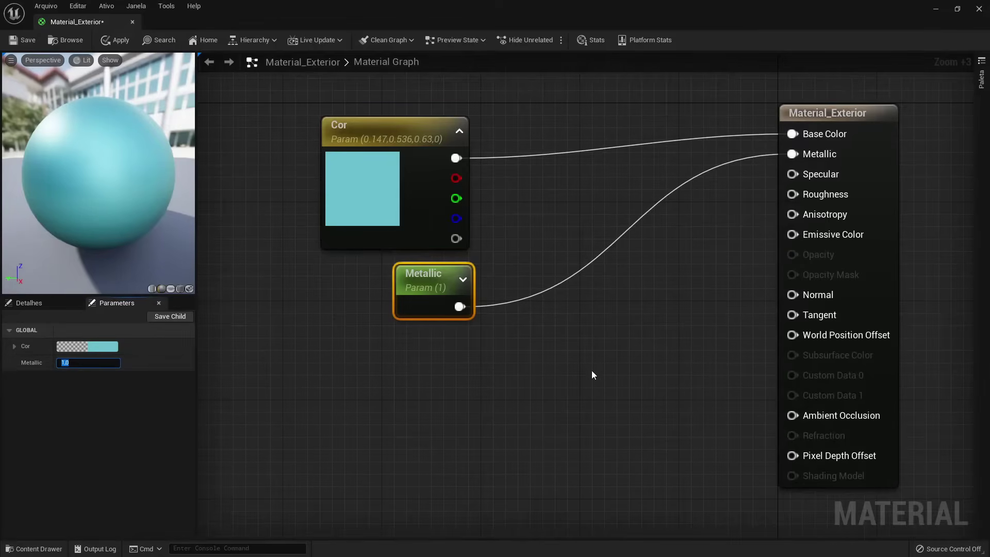
- Promote Roughness to a parameter, change Cor to orange, and save Material_Exterior
right_click(794, 200)
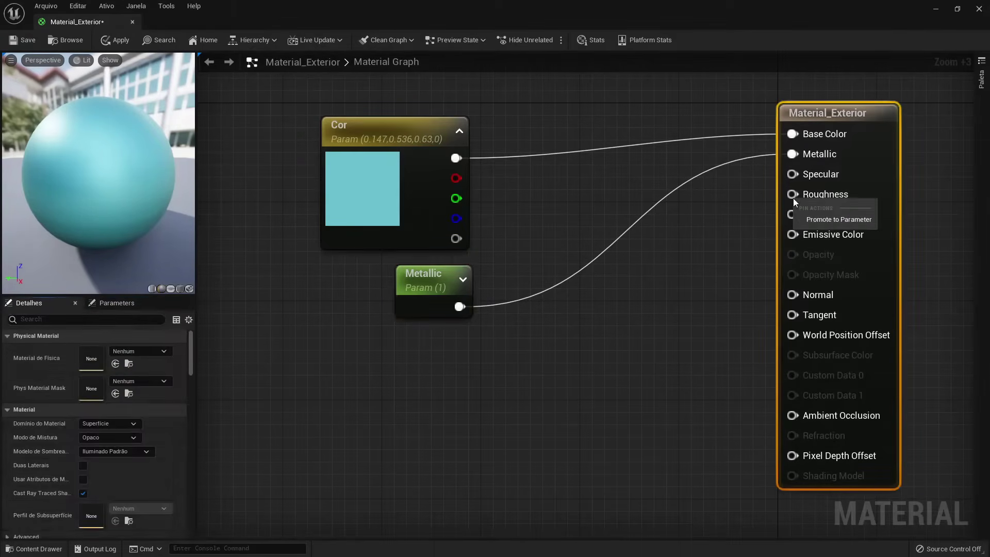
left_click(820, 220)
left_click_drag(756, 160, 434, 408)
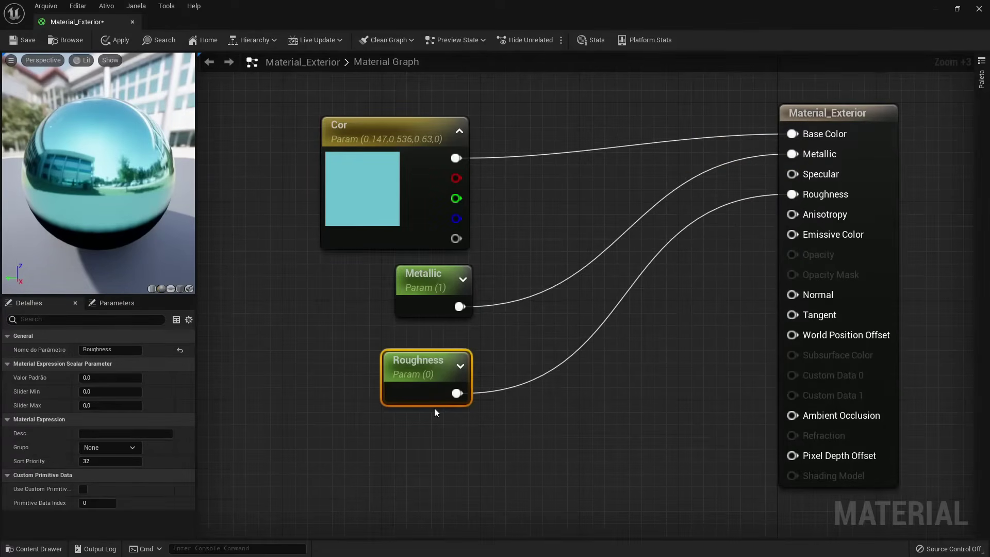
left_click(122, 307)
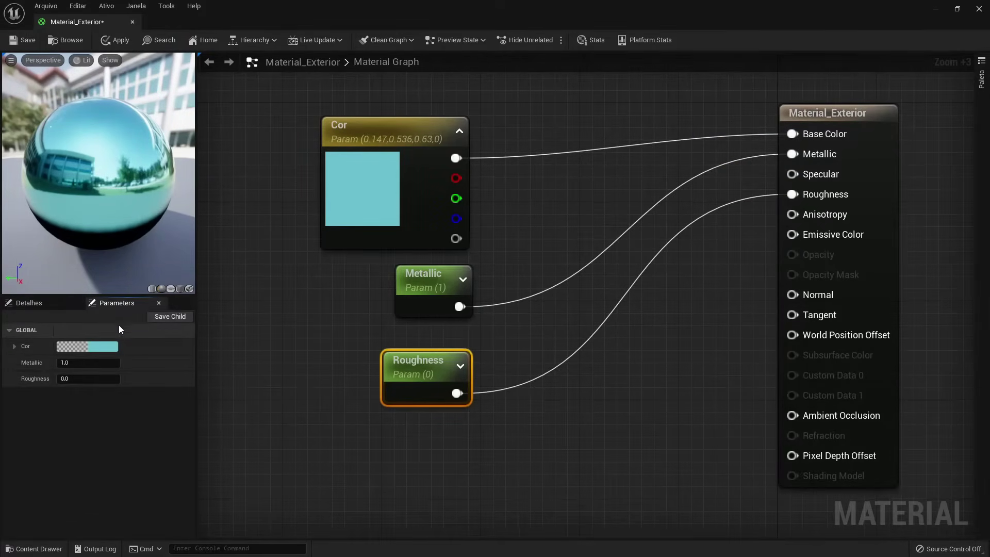
left_click(98, 346)
left_click_drag(199, 361, 196, 383)
left_click(248, 537)
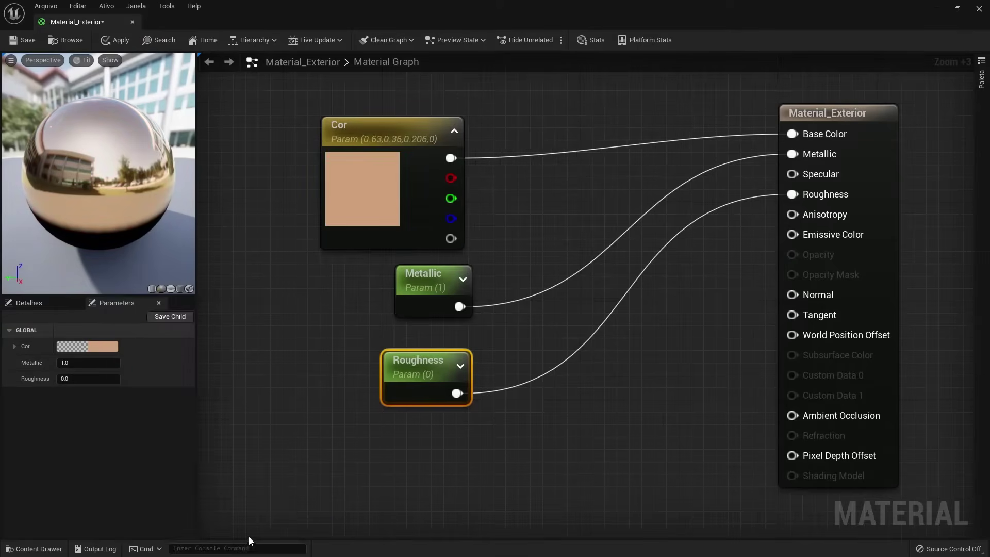
left_click(26, 43)
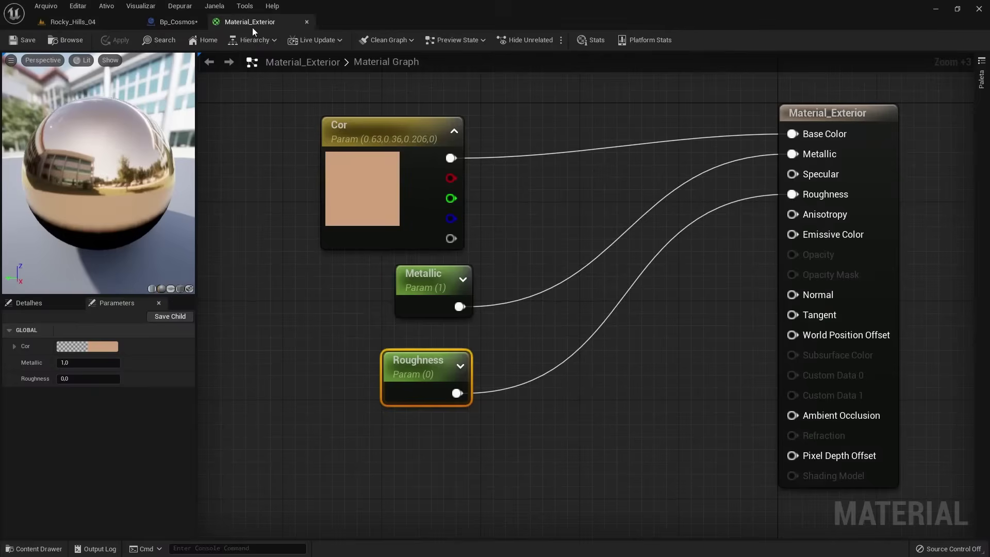
- Apply Material_Exterior to the spaceship's Element 0 material slot in Bp_Cosmos, then return to Rocky_Hills_04
left_click(191, 21)
key("ctrl+space")
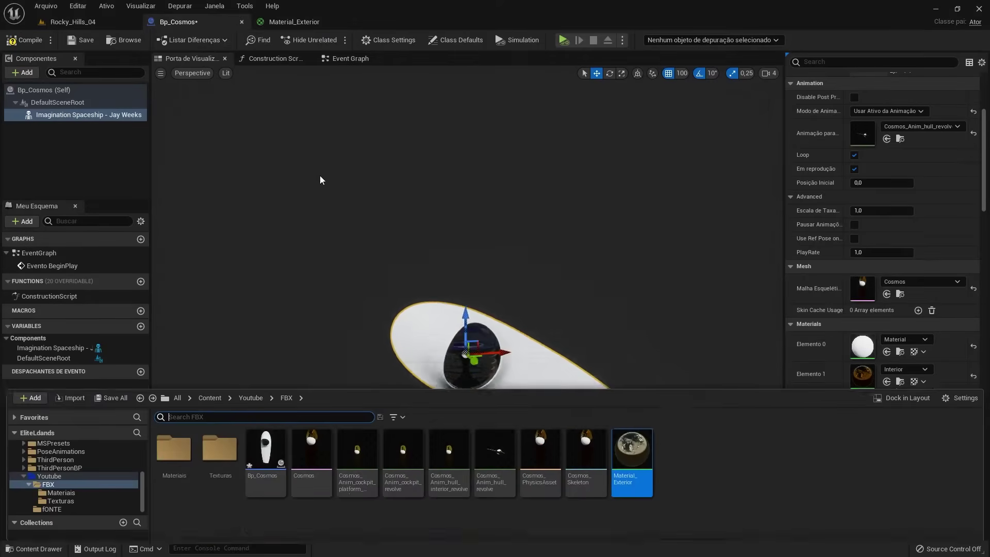
left_click_drag(633, 437, 864, 345)
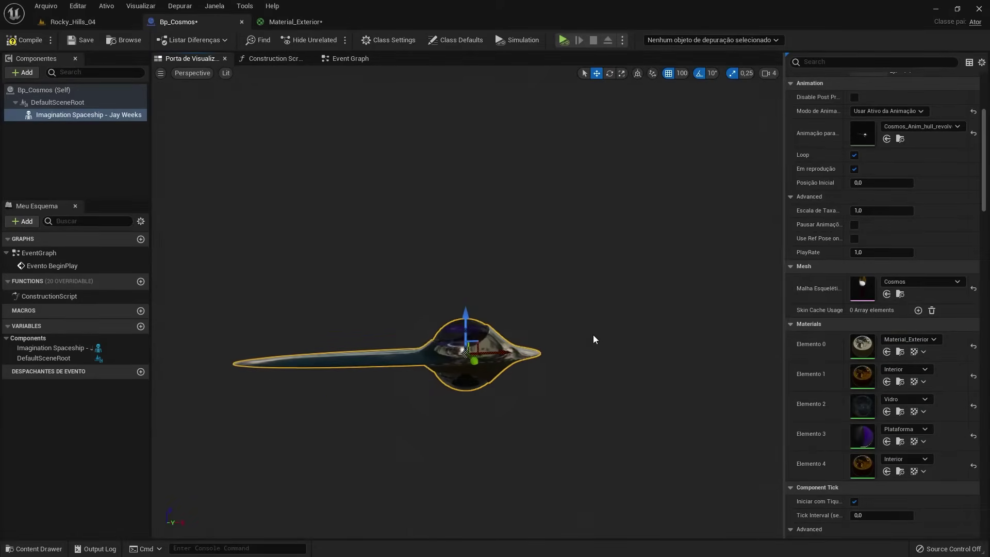
mouse_move(593, 335)
left_mouse_down()
mouse_move(546, 345)
mouse_move(538, 319)
left_mouse_up()
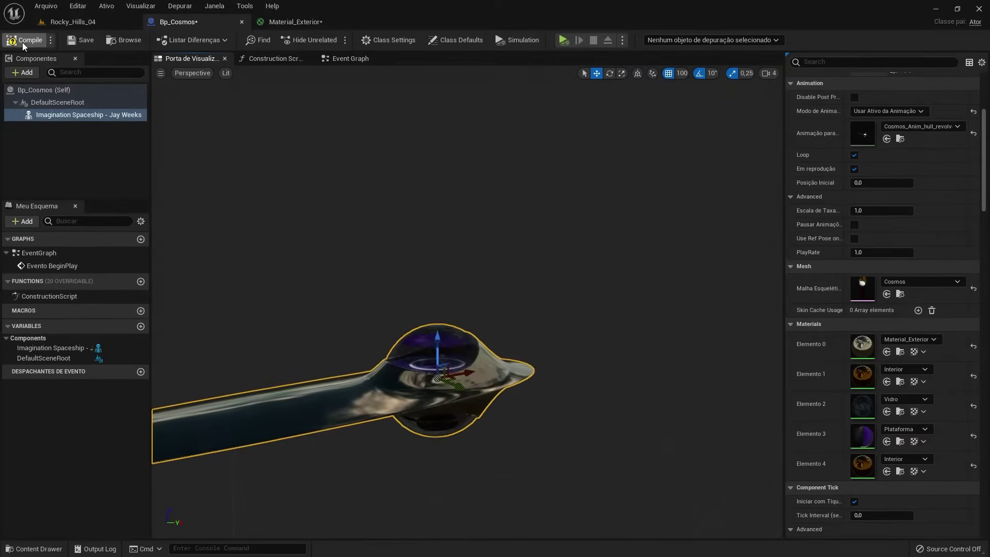
left_click(64, 23)
- Place the Cosmos ship into Rocky_Hills_04, frame it, then go back to Bp_Cosmos
key("ctrl+space")
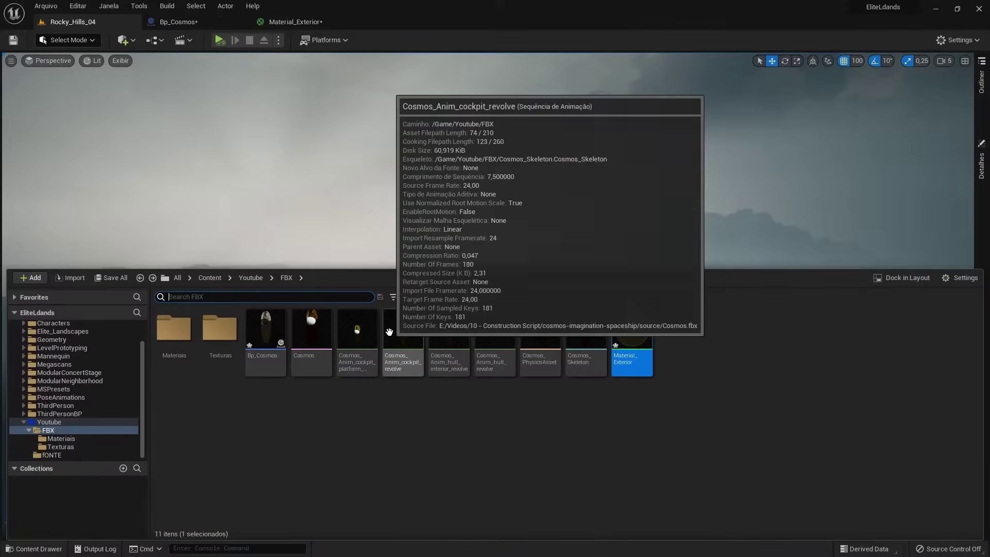
mouse_move(261, 330)
left_mouse_down()
mouse_move(375, 213)
mouse_move(409, 265)
left_mouse_up()
key("f")
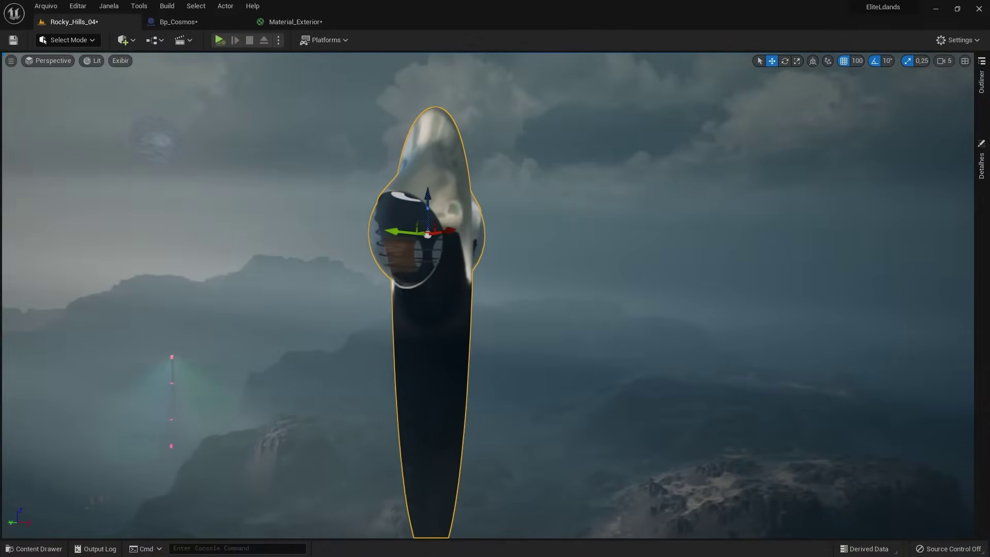
key("Escape")
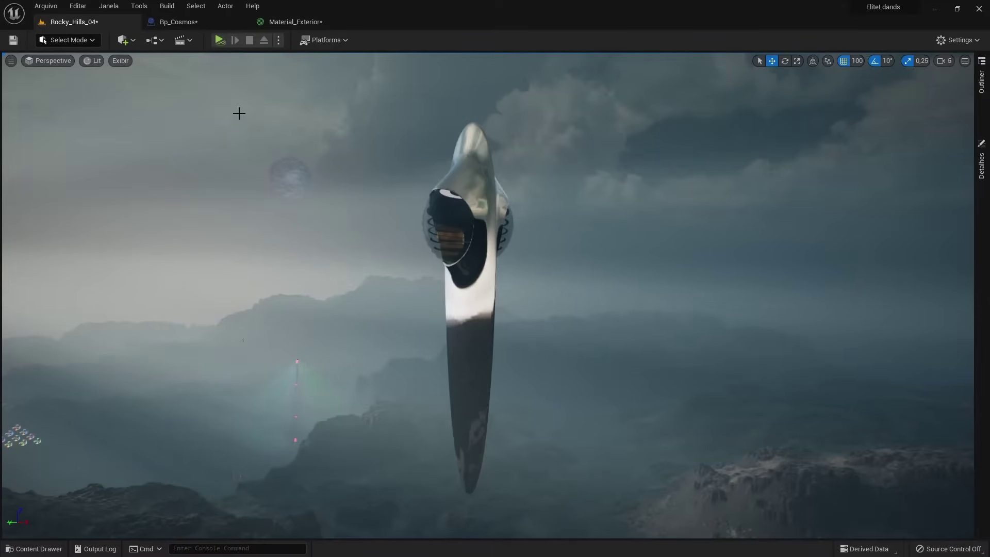
left_click(175, 24)
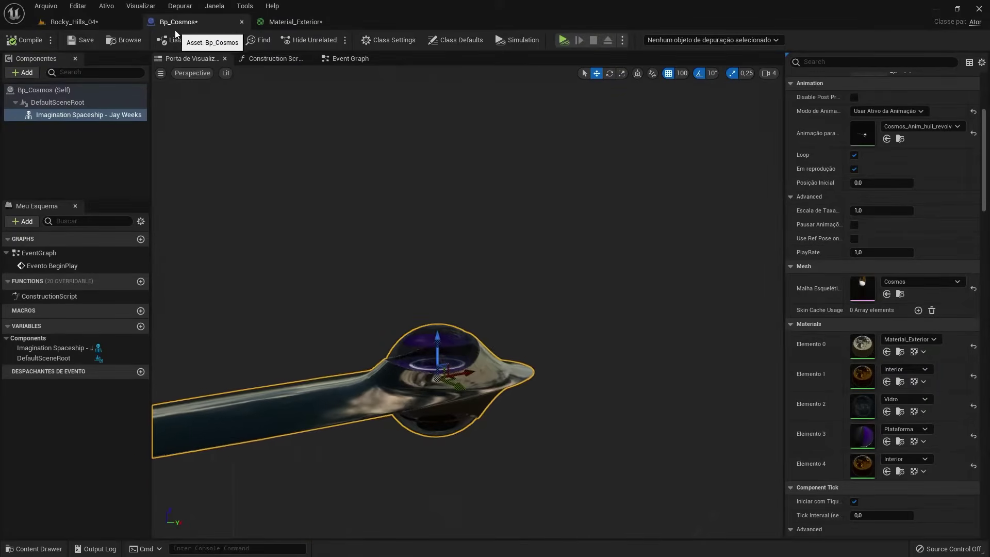
- Wire an Imagination Spaceship reference into a new Criar Instância de Material Dinâmica node in the Construction Script
left_click(270, 58)
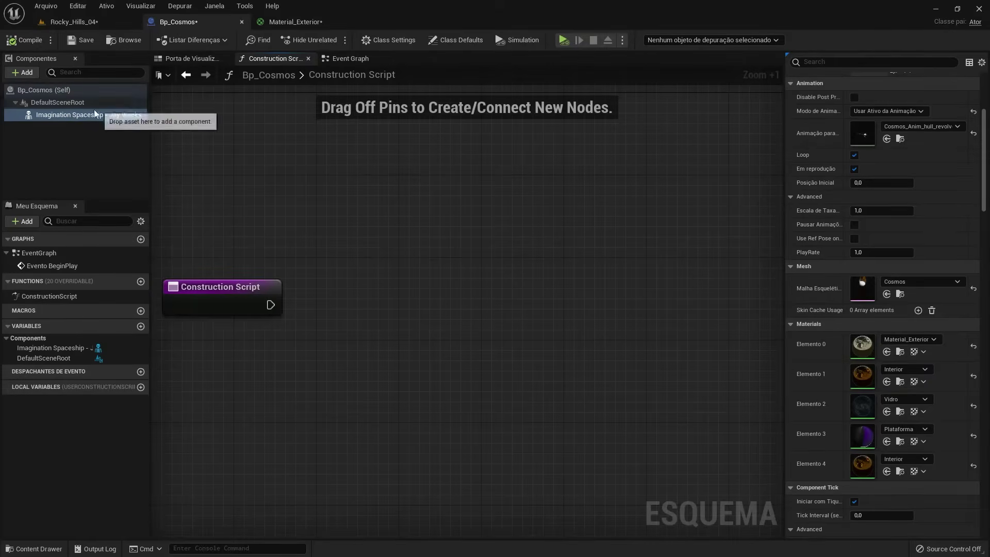
left_click_drag(240, 208, 227, 451)
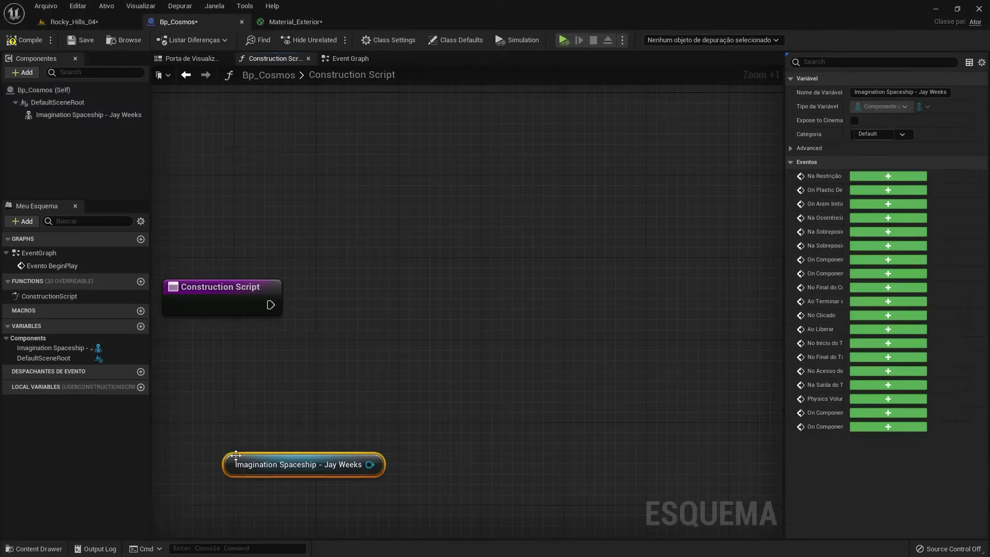
left_click_drag(377, 465, 418, 401)
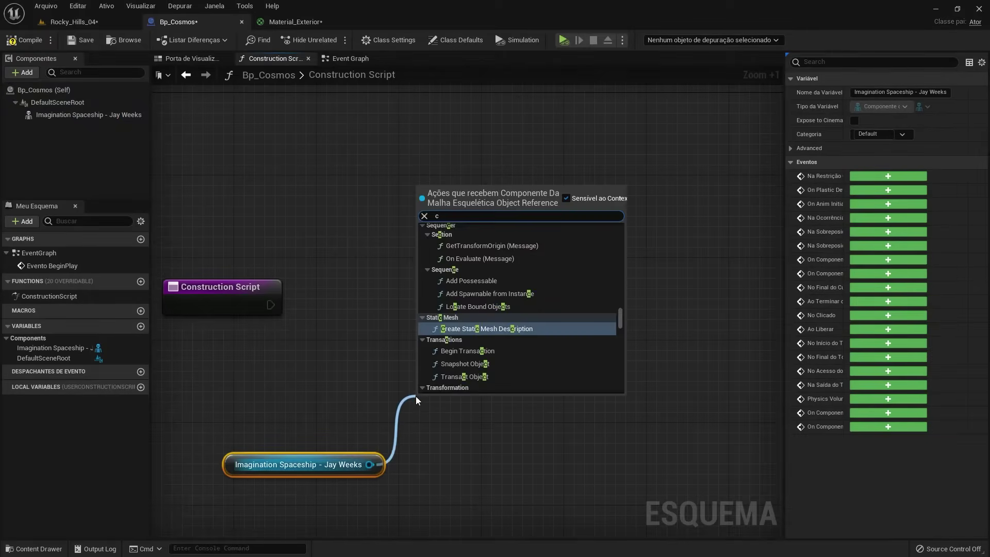
type("criar insta")
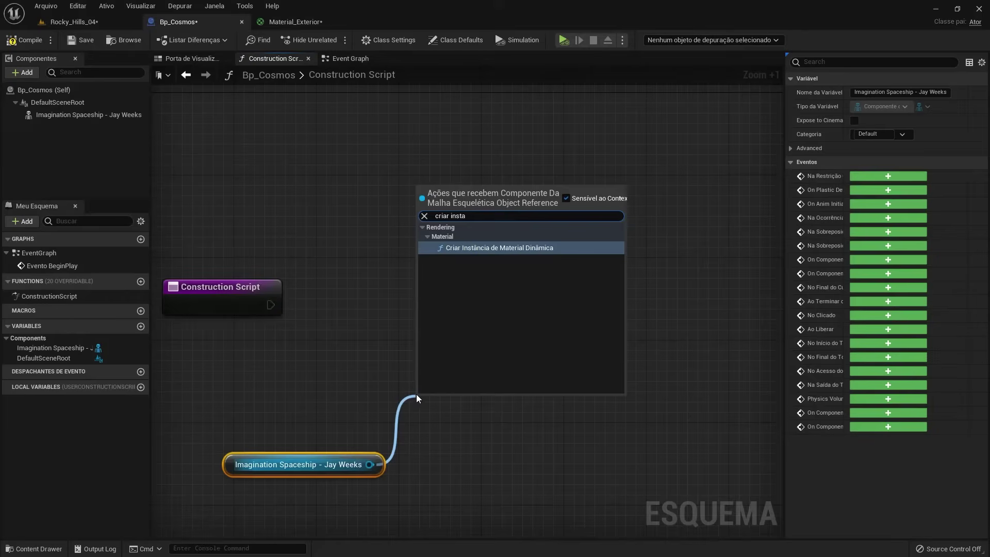
left_click(446, 248)
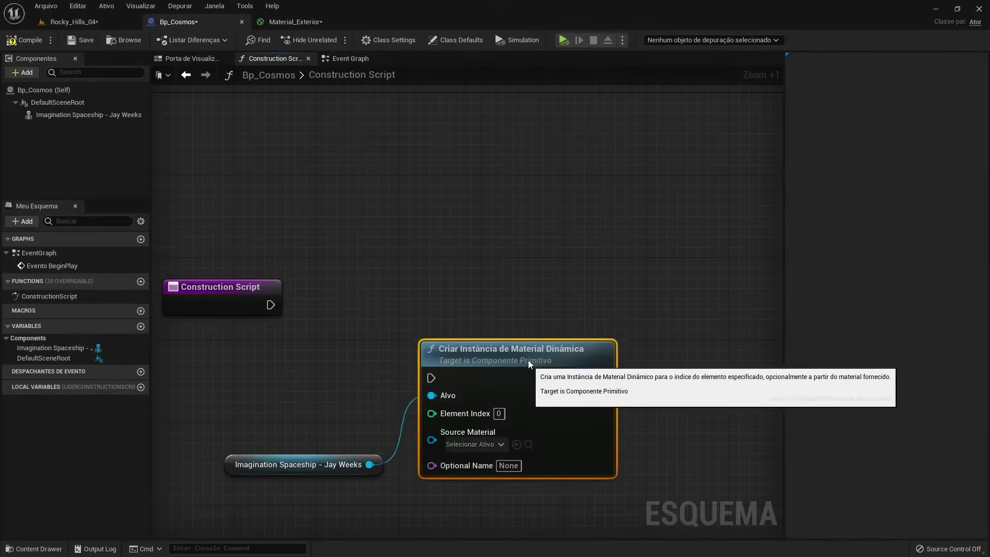
left_click_drag(283, 370, 273, 360)
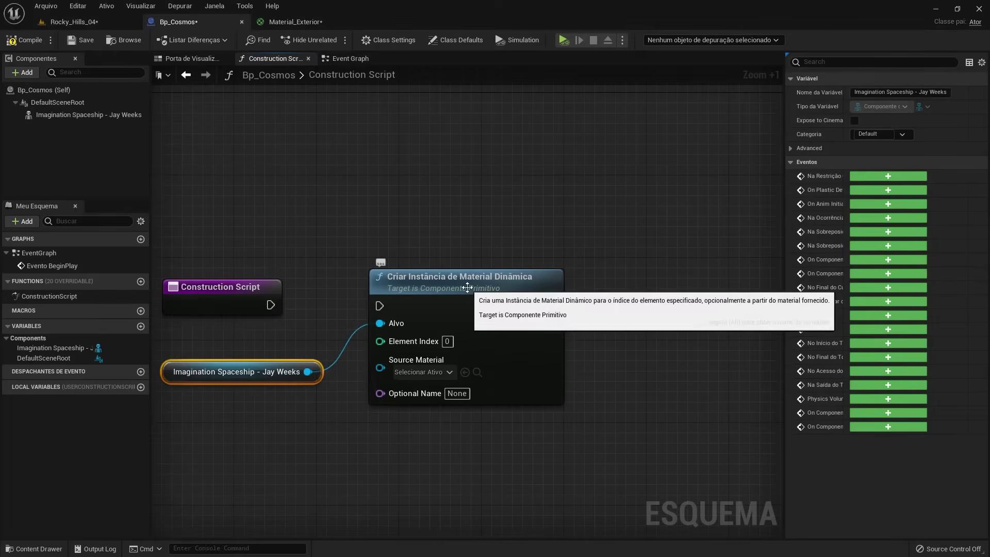
left_click(453, 309)
left_click(71, 116)
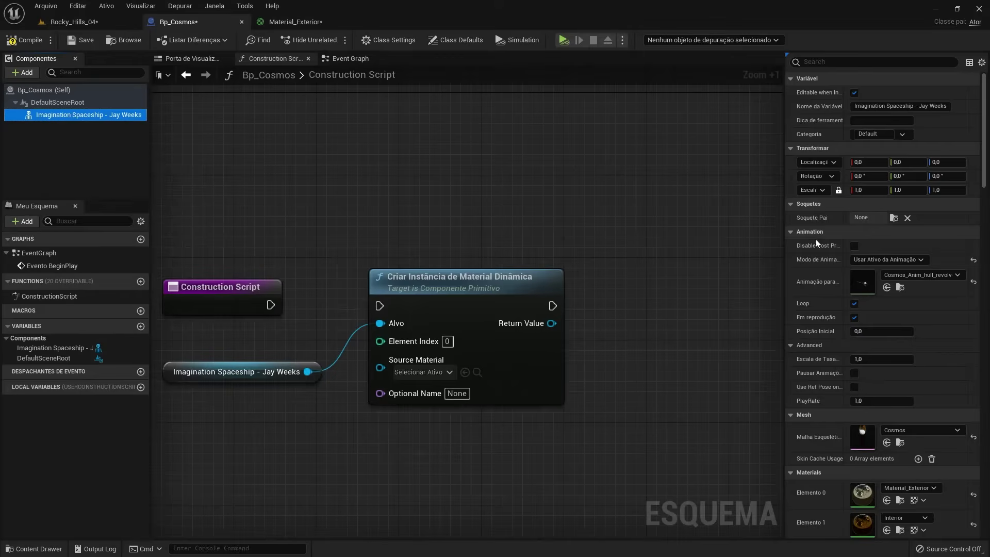
scroll(902, 241, "down", 5)
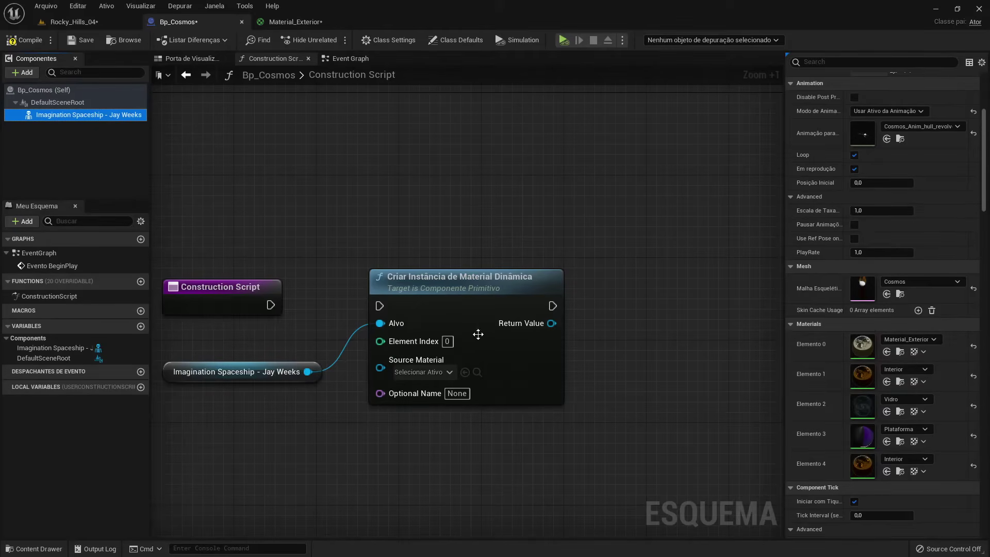
- Set Material_Exterior as the dynamic material instance's Source Material
left_click(436, 372)
type("material_ex")
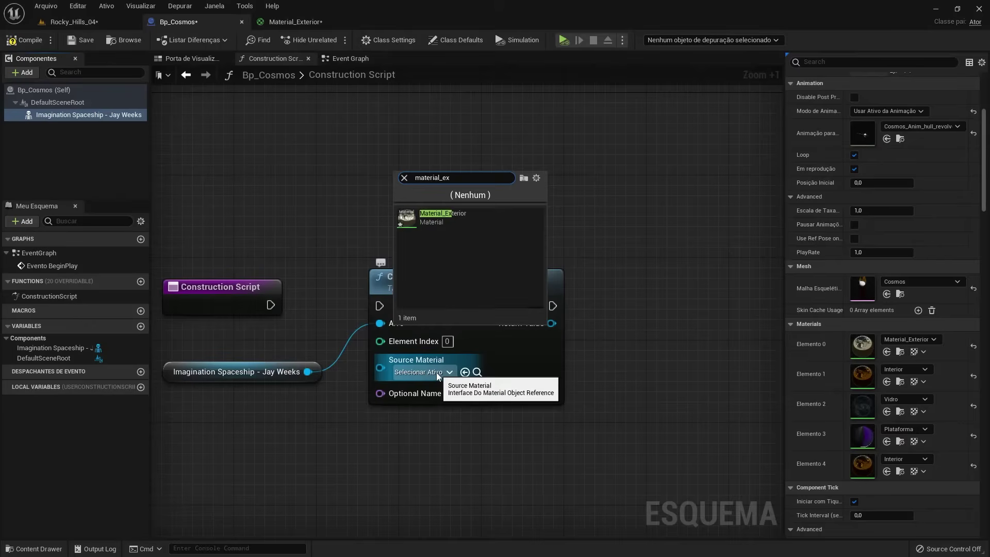
type("ter")
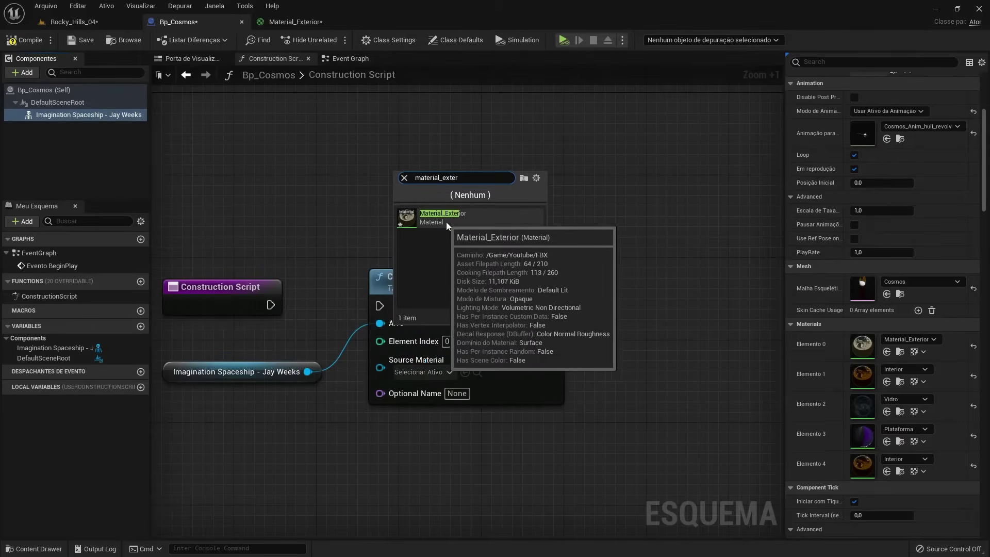
left_click(446, 221)
- Add a Definir Valor do Parâmetro Vetorial node for parameter Cor and connect the Construction Script exec
mouse_move(551, 323)
left_mouse_down()
mouse_move(579, 325)
mouse_move(602, 302)
left_mouse_up()
type("de")
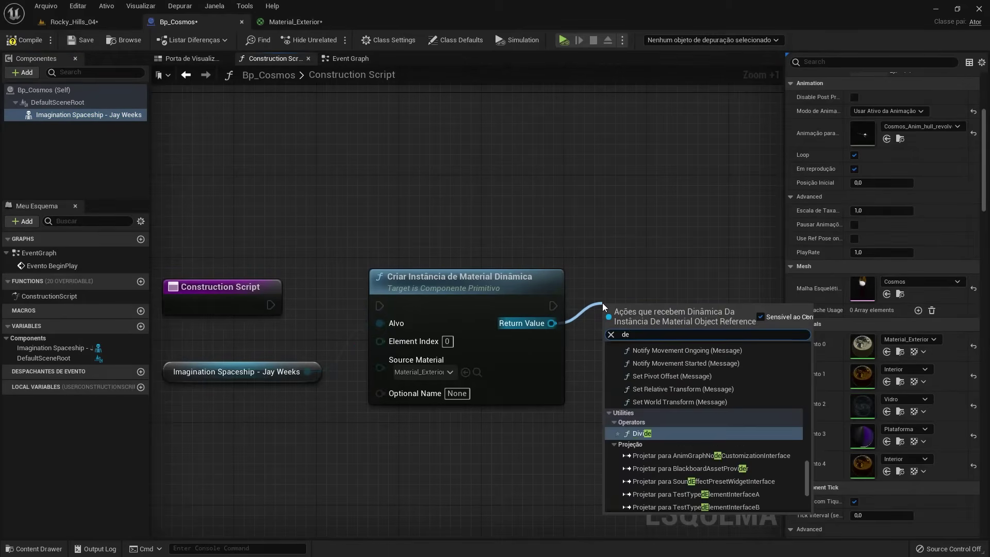
type("finir valor")
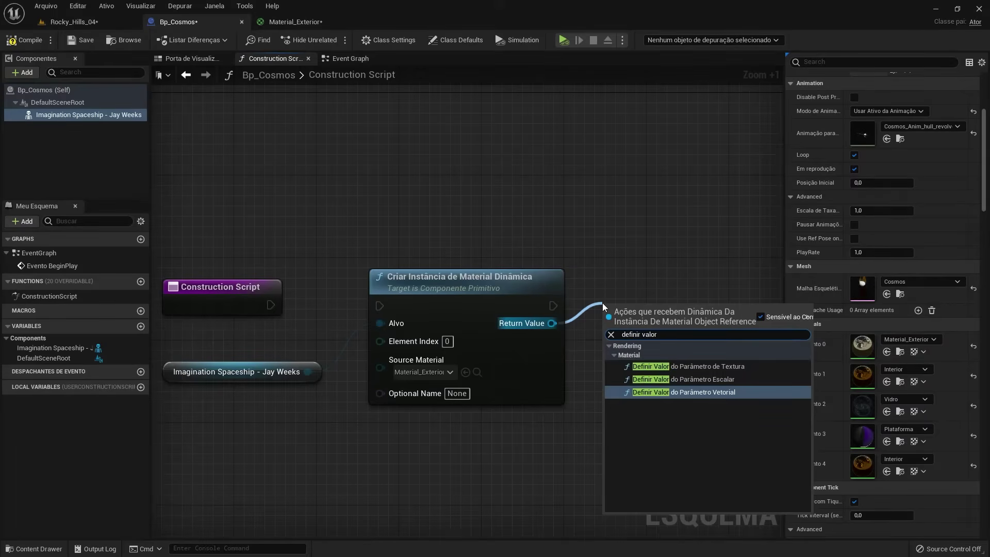
left_click(653, 392)
scroll(652, 392, "down", 1)
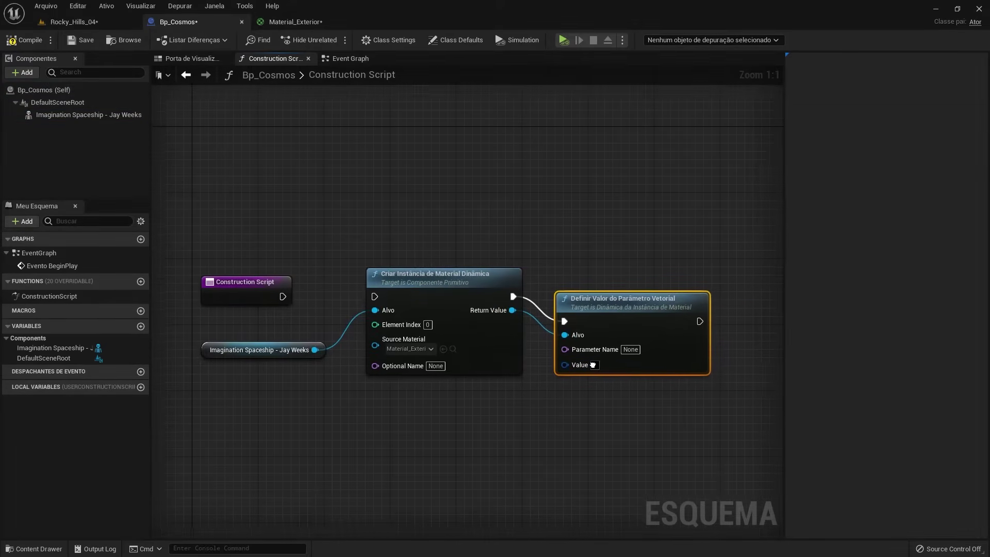
left_click_drag(627, 315, 652, 291)
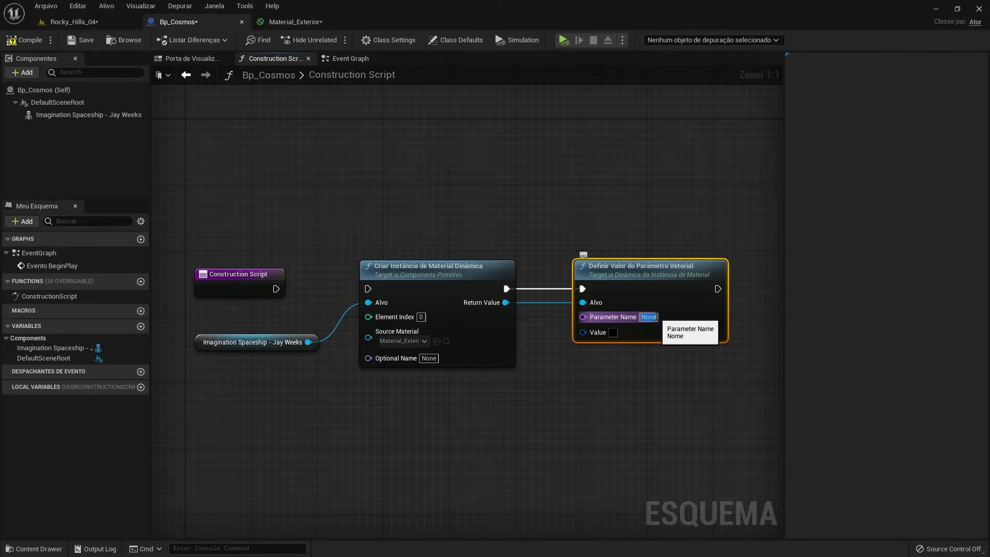
type("Cor")
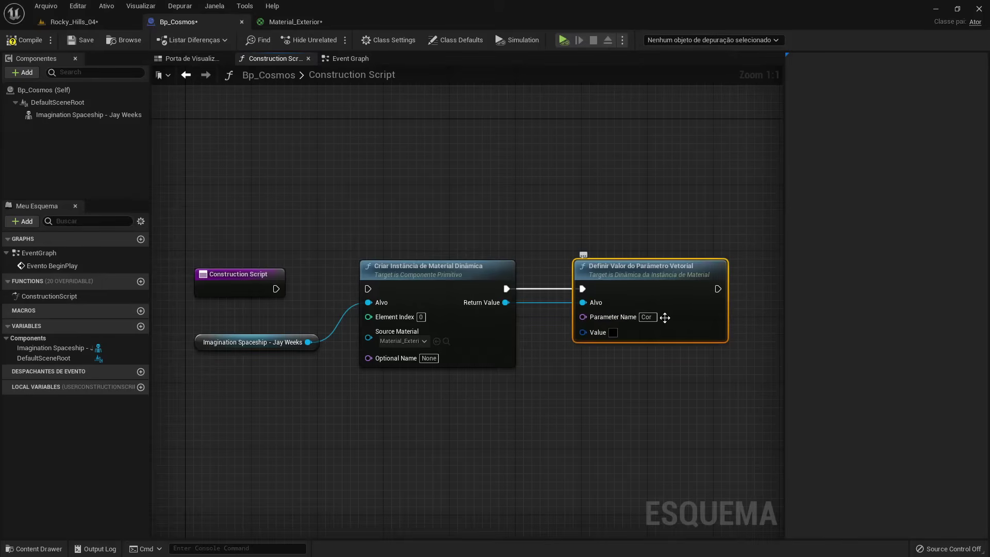
left_click_drag(368, 288, 301, 244)
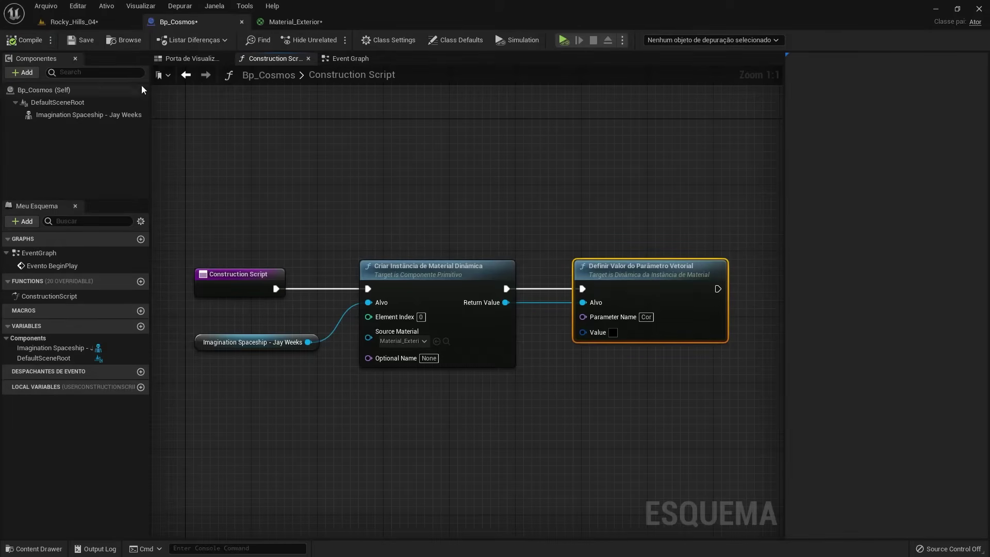
- Promote the vector node's Value pin to a Linear Color variable named Cor da Nave
left_click(187, 60)
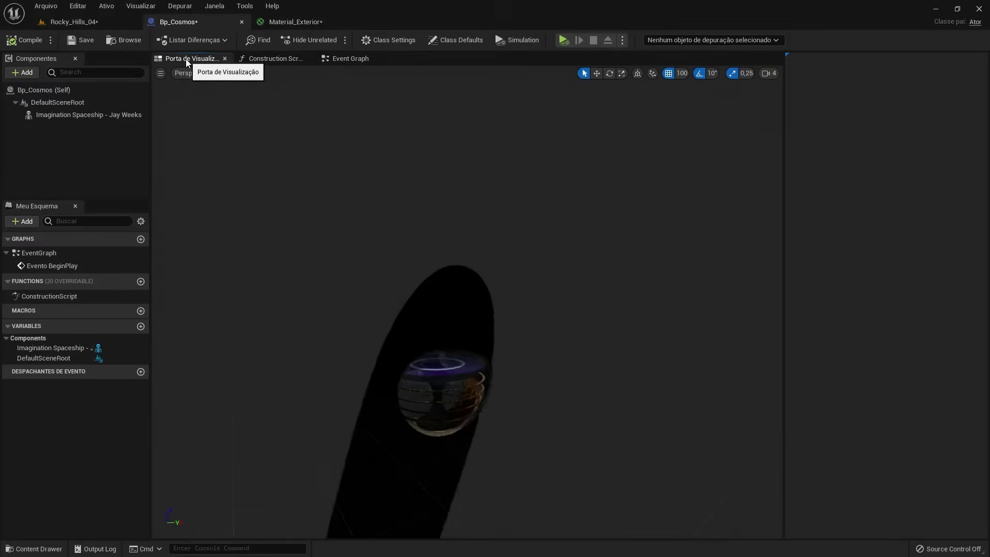
left_click_drag(277, 190, 277, 190)
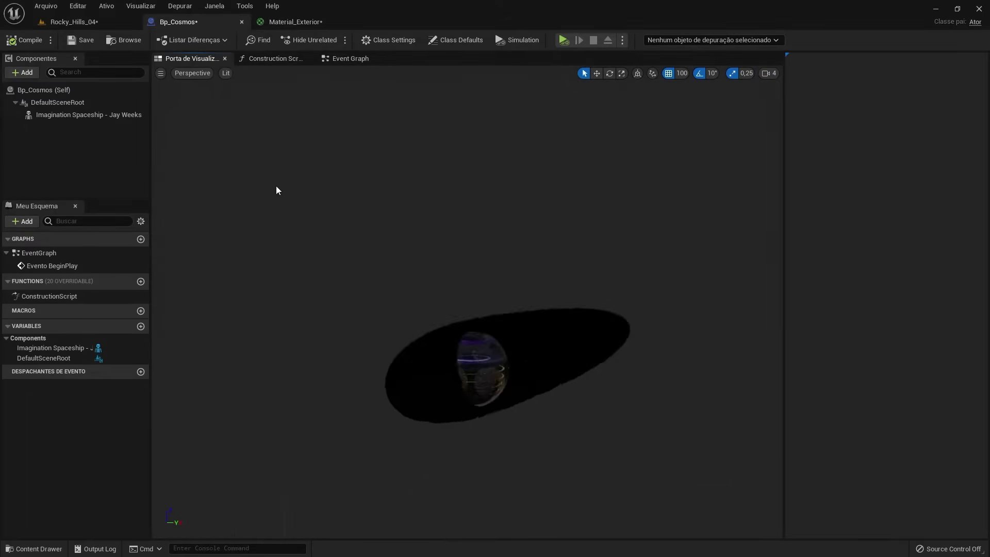
left_click(264, 59)
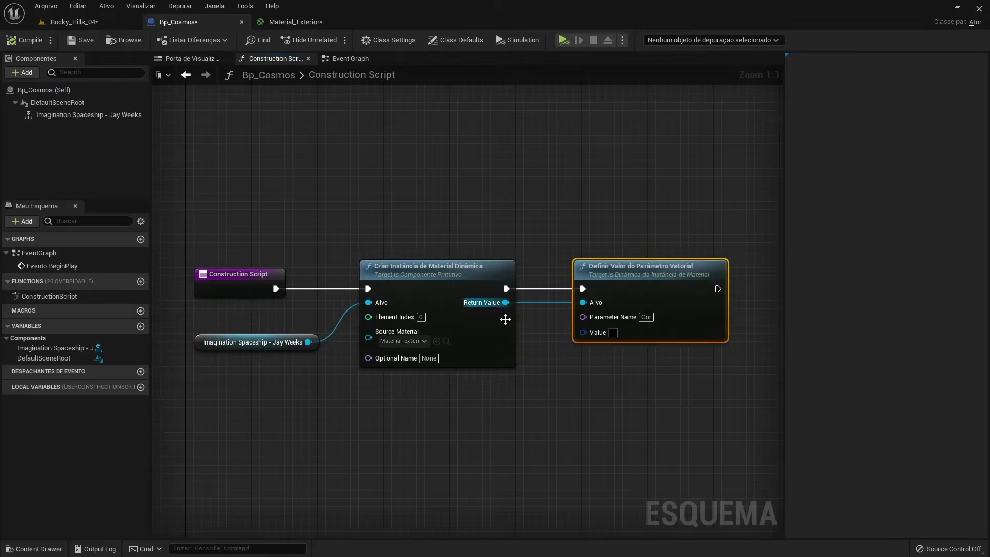
right_click(583, 333)
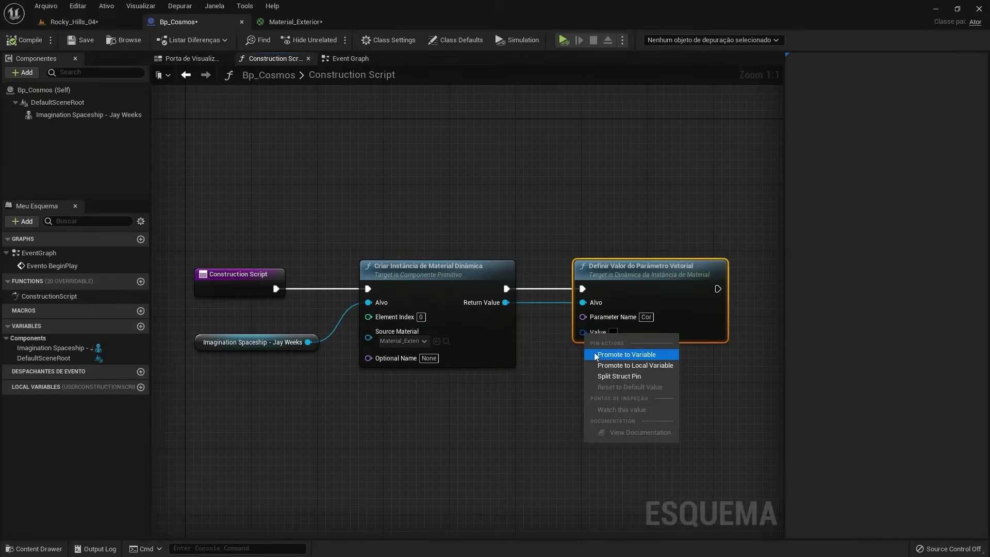
left_click(647, 359)
type("Cor da Na")
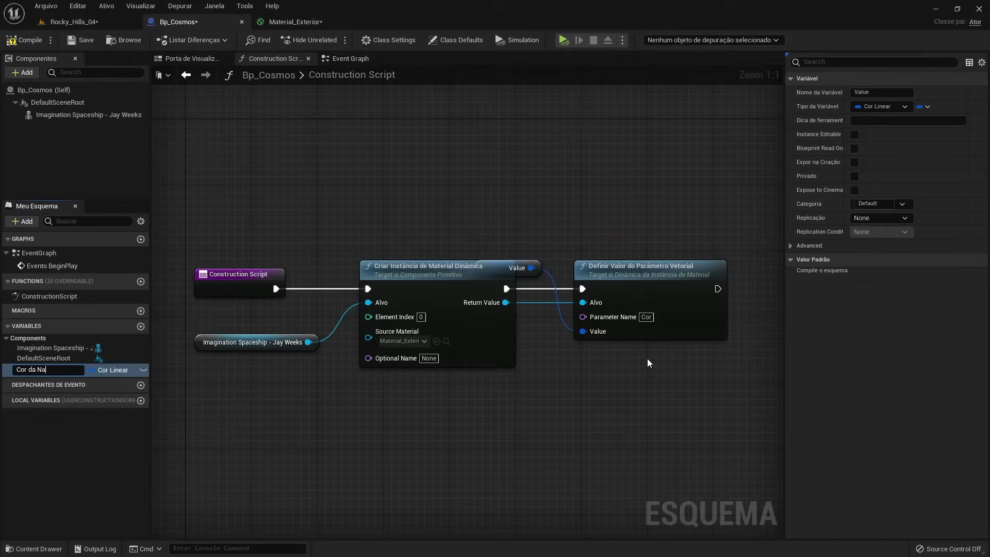
type("ve")
key("Return")
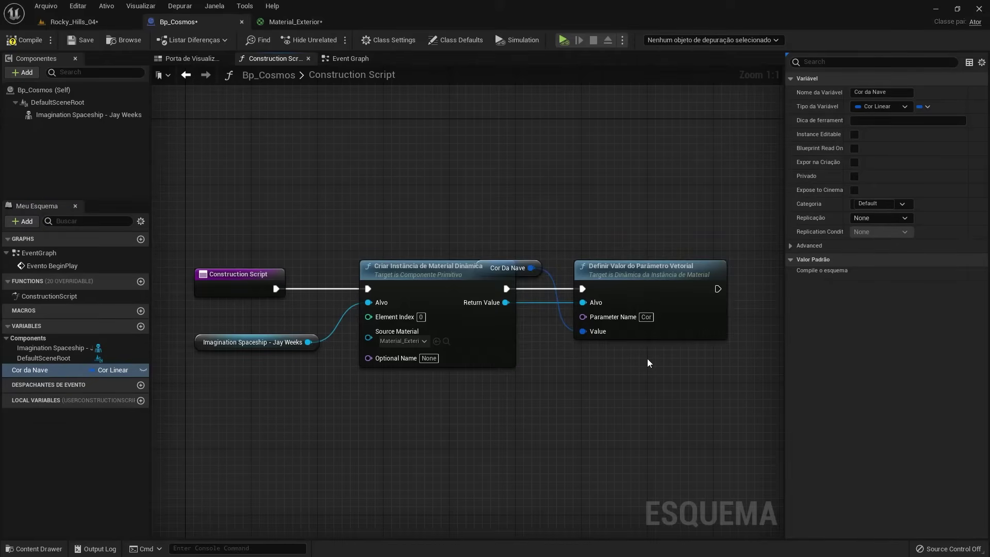
left_click_drag(518, 269, 497, 392)
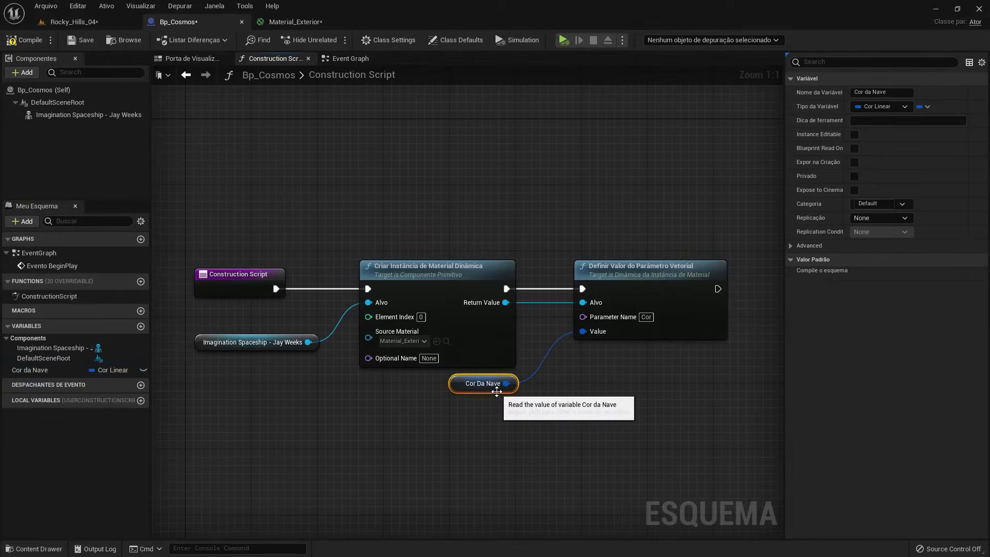
- Compile, give Cor da Nave an orange default (D79A3F), and make it Instance Editable
left_click(25, 44)
left_click(183, 59)
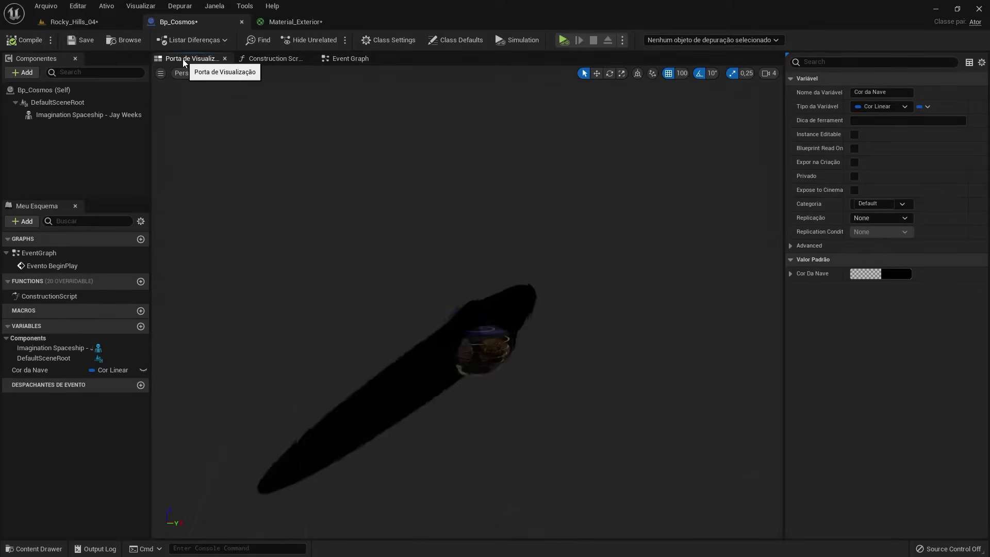
left_click(861, 275)
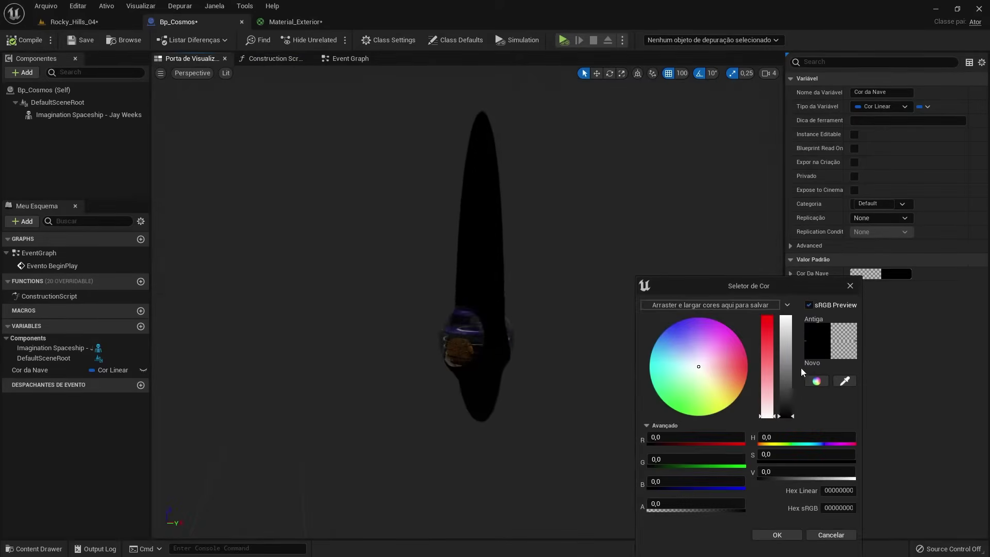
mouse_move(786, 367)
left_mouse_down()
mouse_move(793, 348)
mouse_move(741, 390)
left_mouse_up()
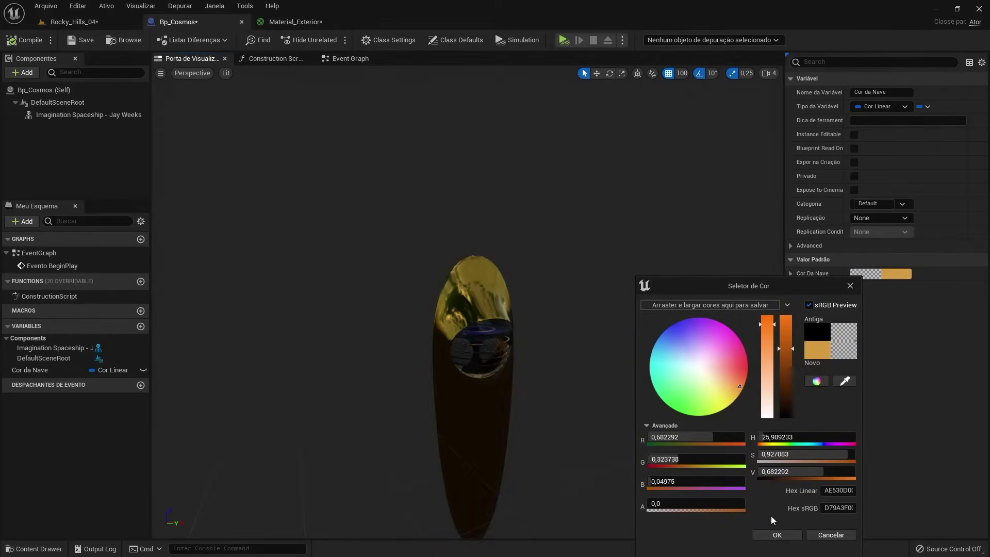
left_click(780, 536)
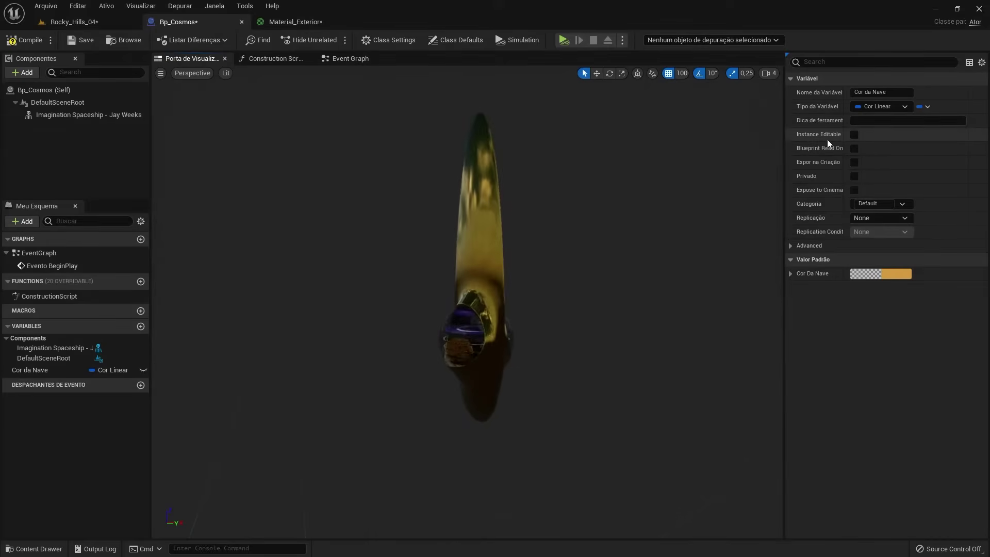
left_click(851, 136)
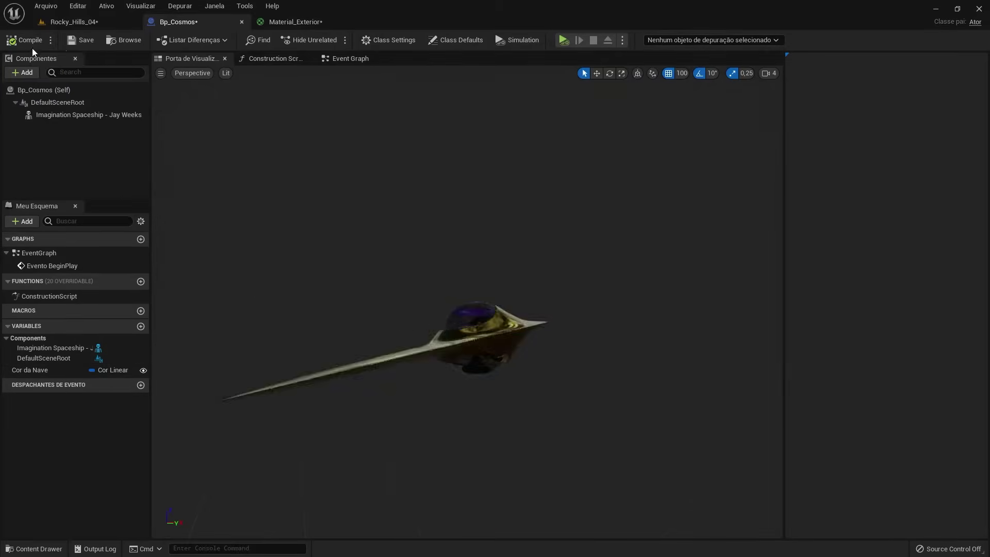
- Set the placed ship's Cor Da Nave in Rocky_Hills_04 to orange-red and frame the ship
left_click(73, 21)
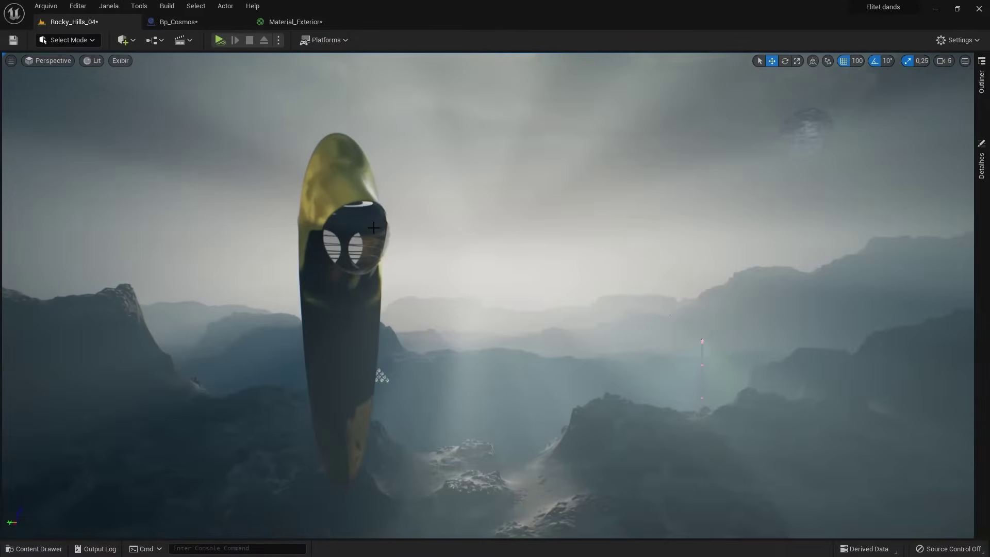
left_click(373, 227)
left_click(981, 166)
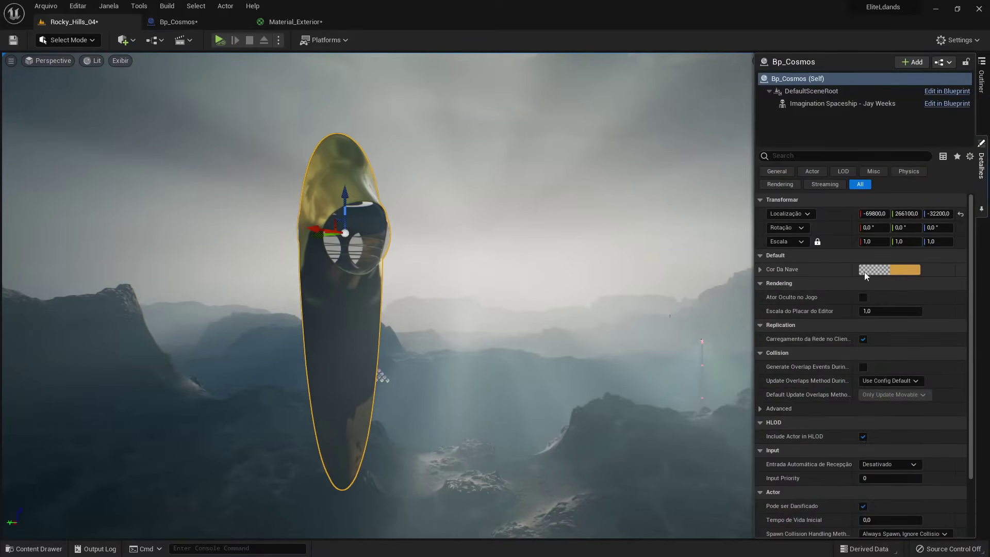
left_click(864, 274)
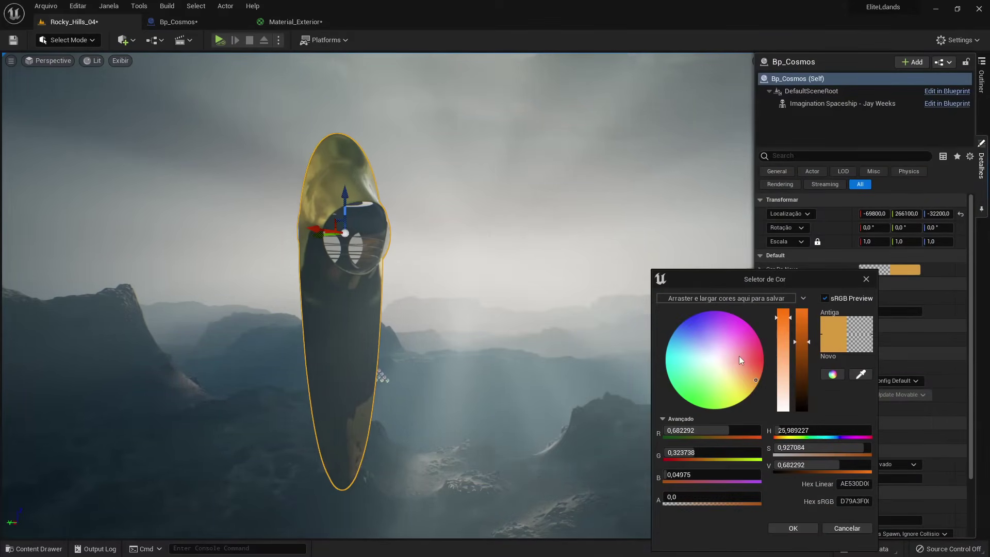
left_click_drag(741, 359, 762, 374)
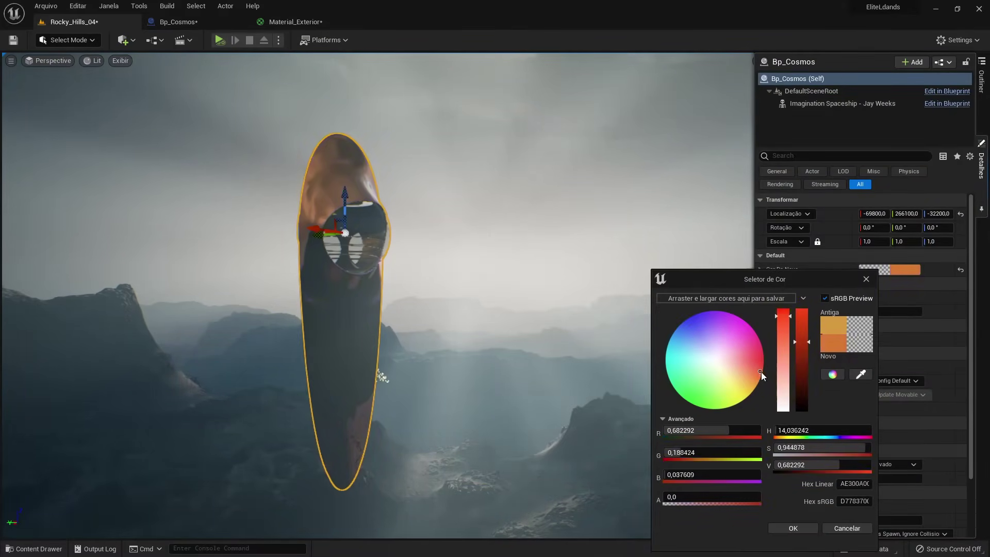
left_click(793, 528)
key("f")
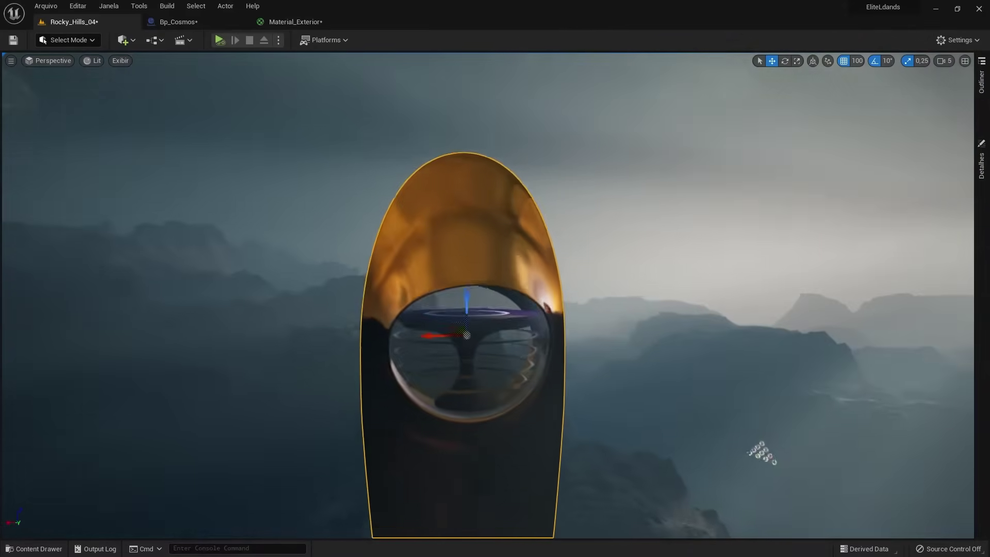
mouse_move(495, 293)
left_mouse_down("alt")
mouse_move(392, 289)
mouse_move(571, 372)
left_mouse_up("alt")
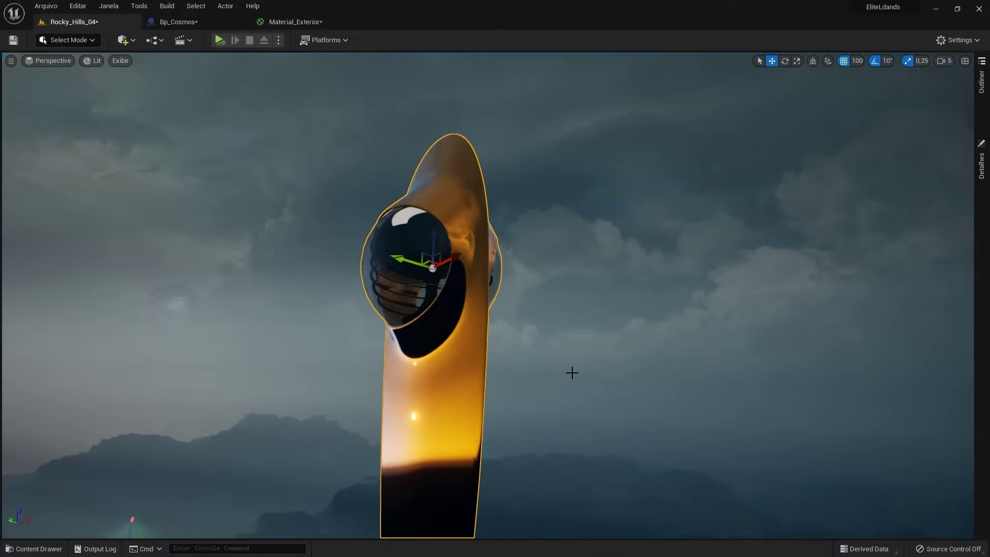
- Add a Branch after the vector parameter node, driven by a new instance-editable Metal? boolean
left_click(193, 26)
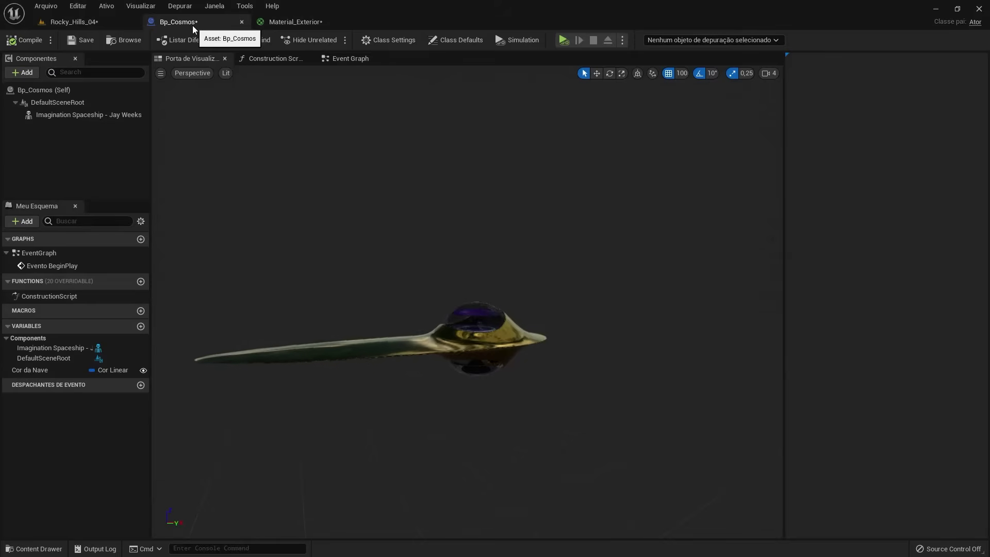
left_click(270, 60)
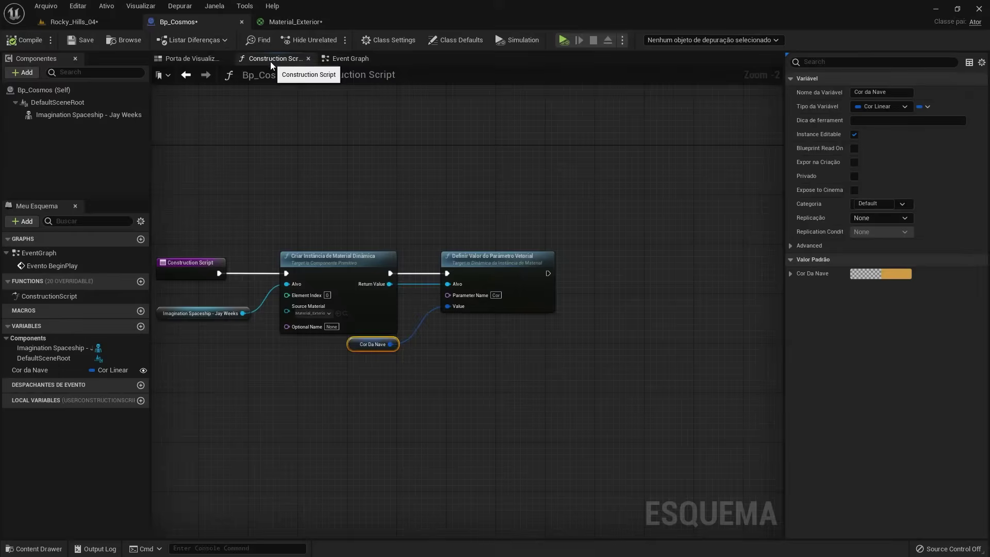
left_click_drag(576, 271, 617, 265)
type("branch")
key("Return")
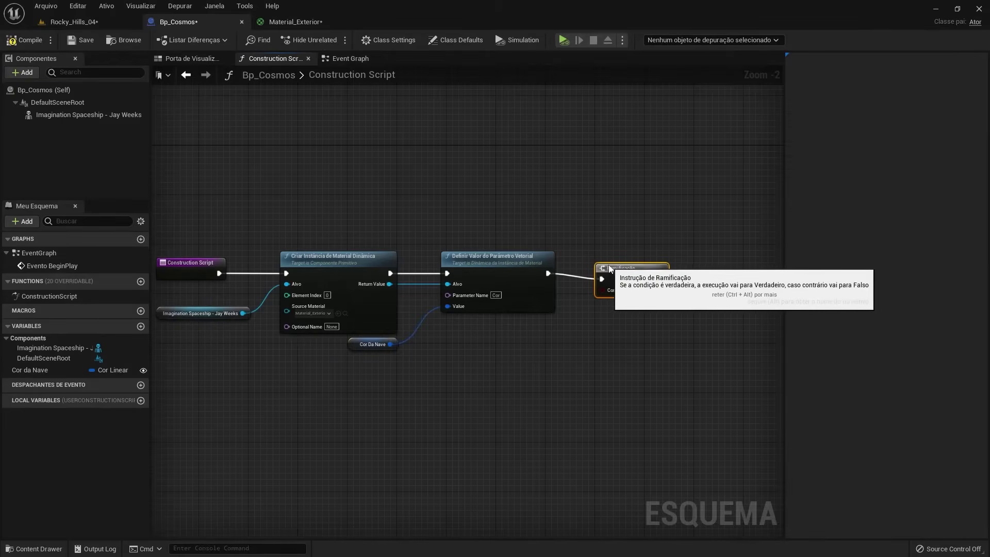
right_click(608, 285)
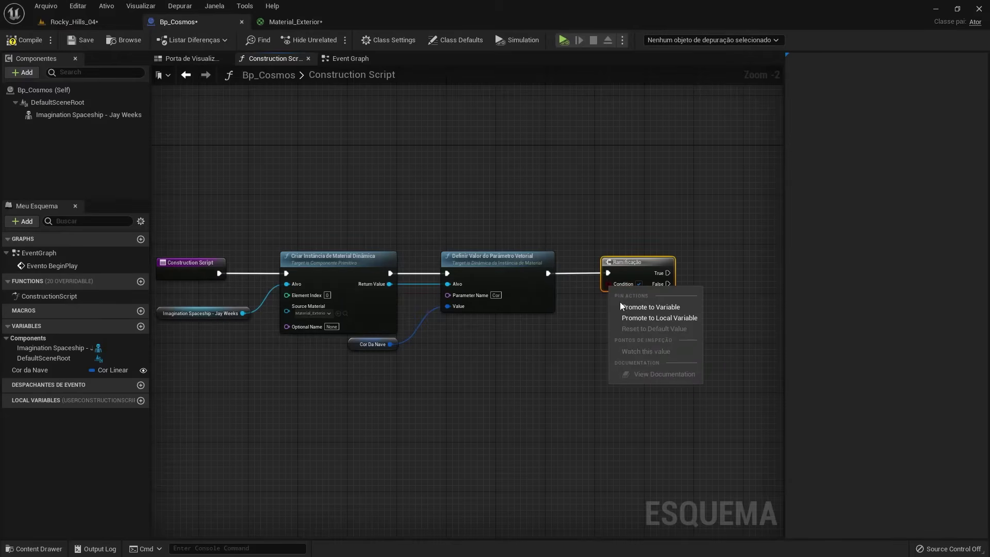
left_click(678, 307)
type("Meta")
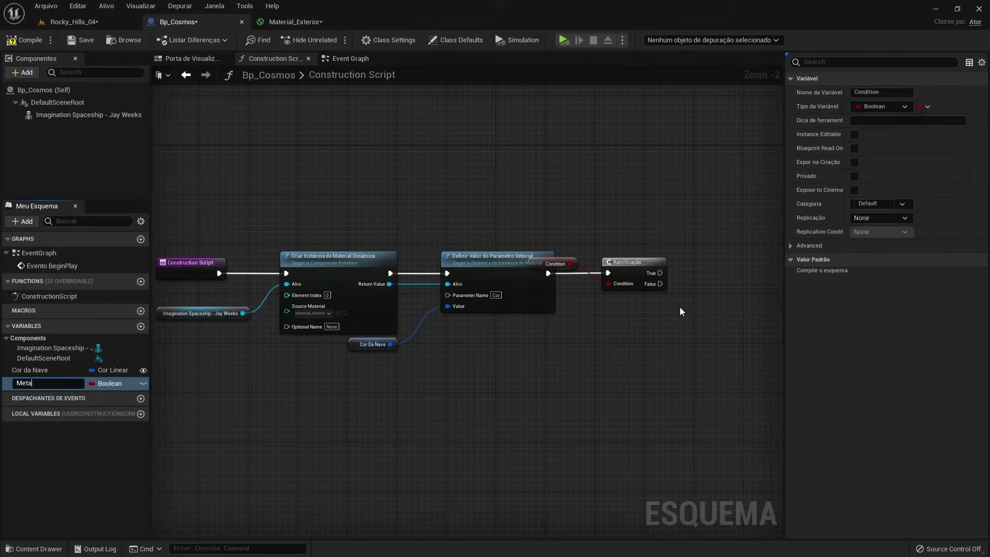
type("l?")
key("Return")
left_click_drag(557, 263, 562, 344)
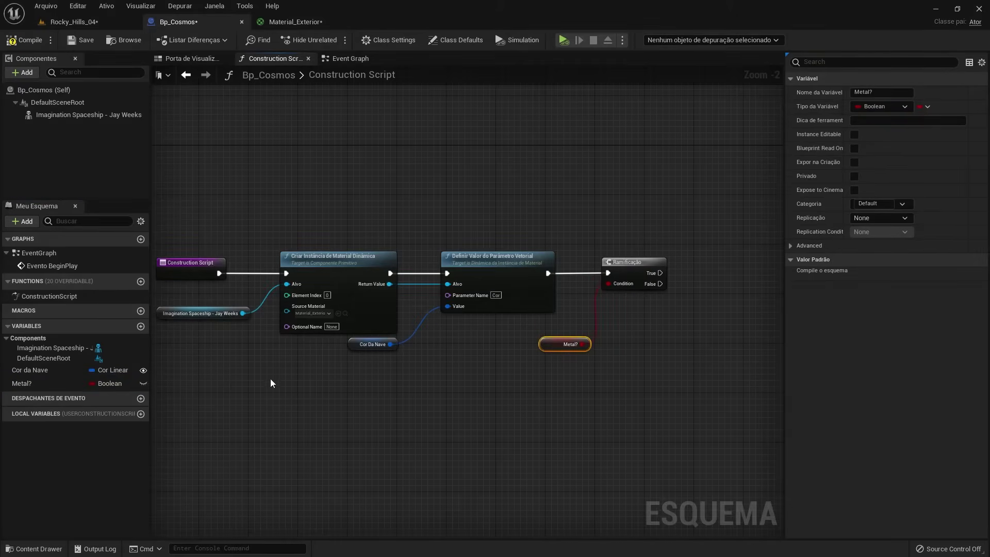
left_click(143, 384)
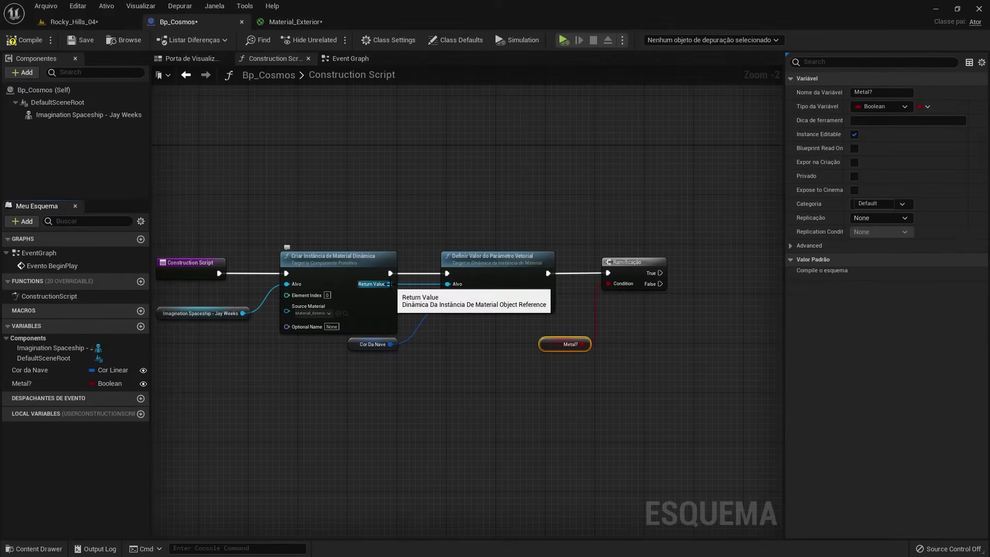
- Add a Definir Valor do Parâmetro Escalar node fed by the material instance's Return Value
mouse_move(389, 284)
left_mouse_down()
mouse_move(508, 382)
mouse_move(660, 327)
left_mouse_up()
scroll(516, 360, "down", 5)
left_click(536, 372)
type("definir")
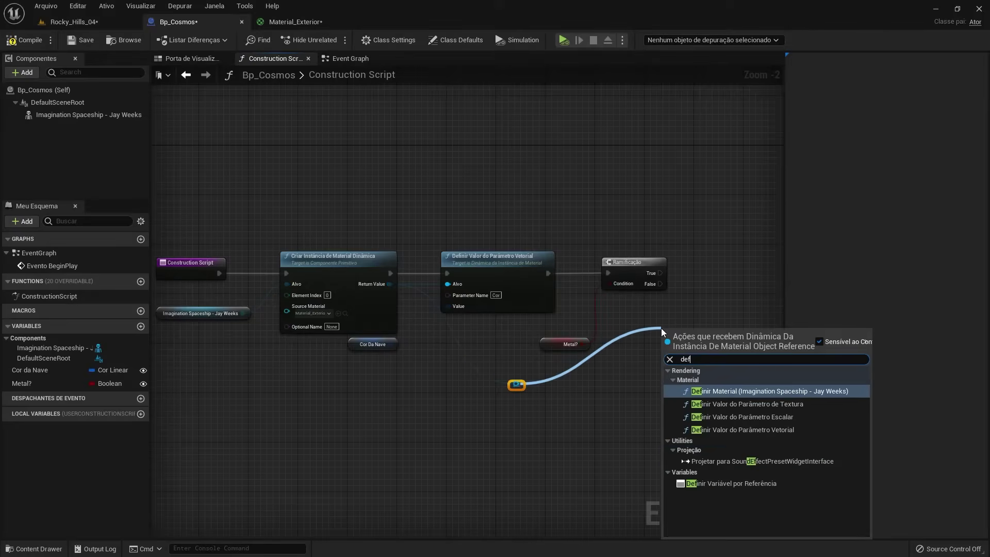
left_click(781, 419)
left_click_drag(782, 419, 879, 415)
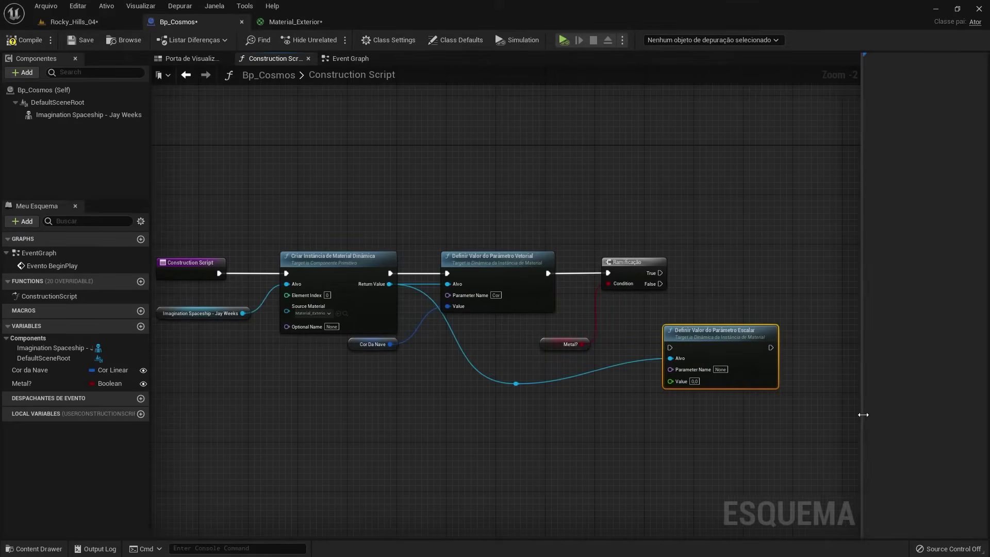
left_click_drag(701, 330, 775, 234)
left_click(306, 23)
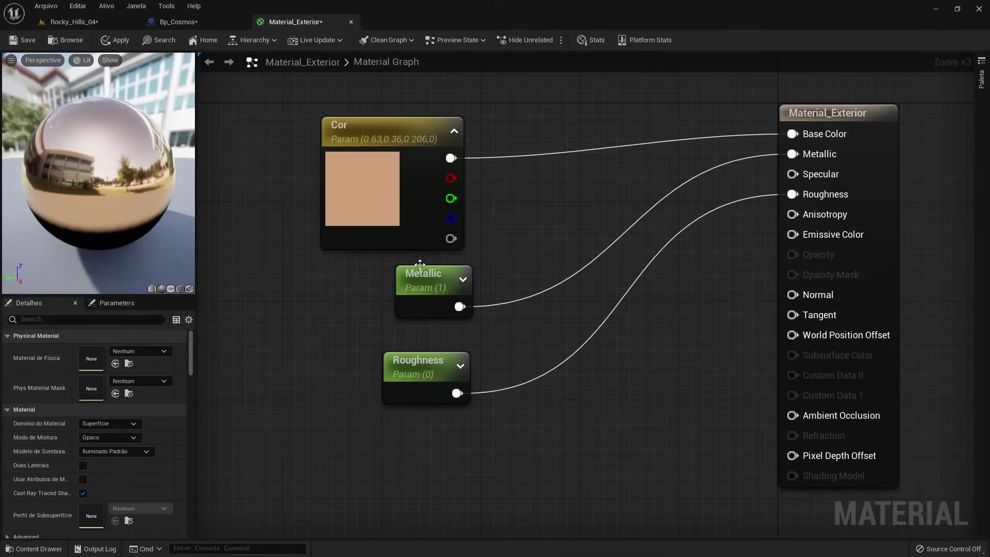
- Set the scalar setter's Parameter Name to Metallic, matching the Material_Exterior parameter
double_click(438, 277)
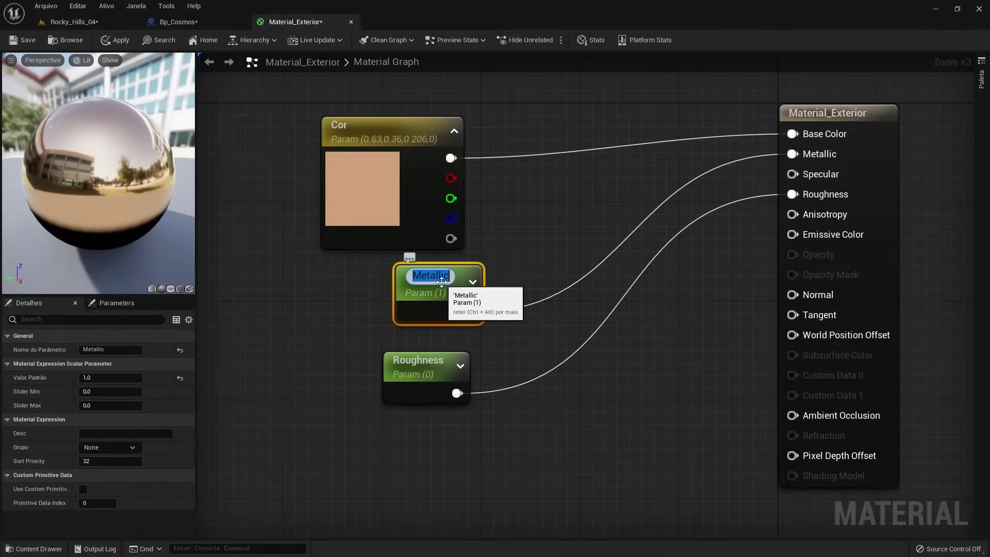
left_click(197, 23)
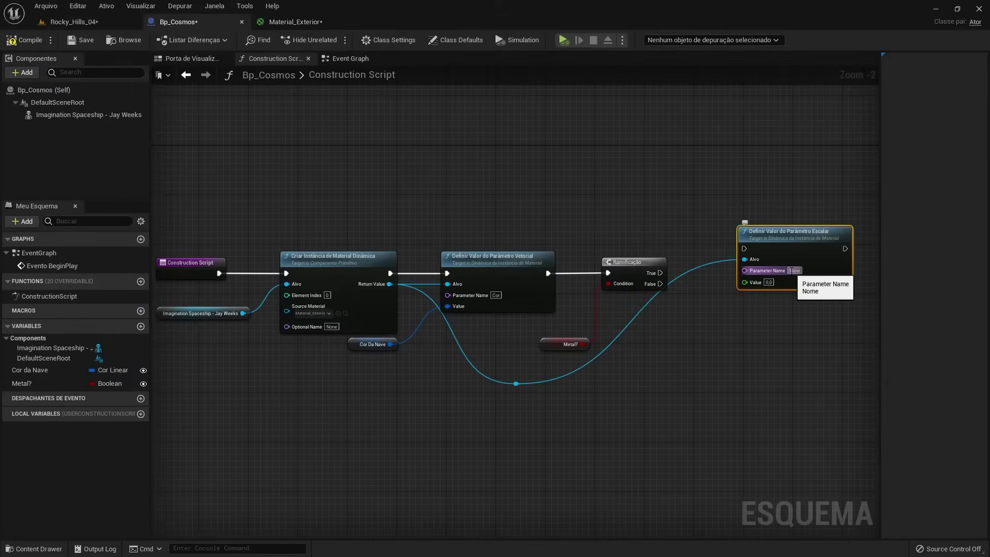
key("Return")
- Duplicate the setter, wire Branch True to the upper copy, and set its Value to 1.0
key("ctrl+c")
key("ctrl+v")
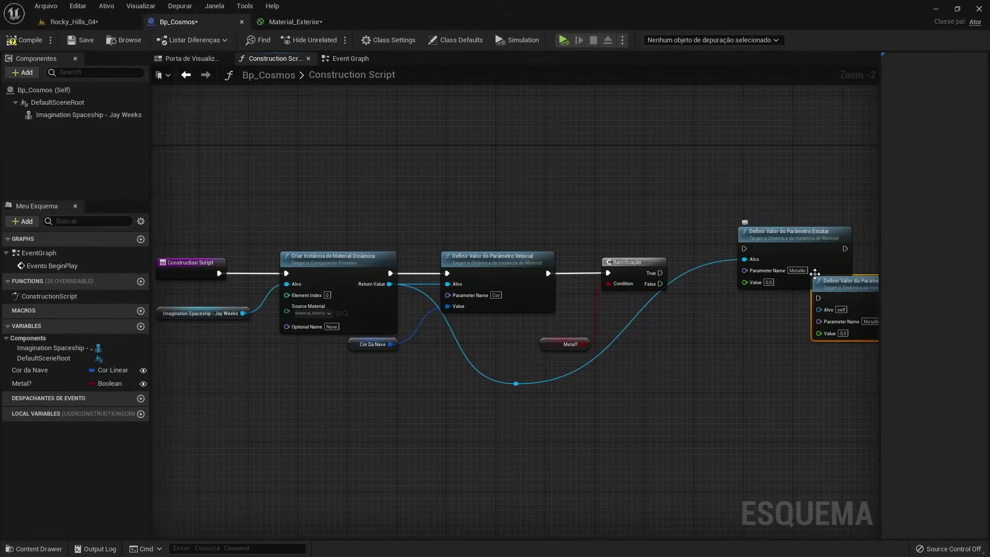
left_click_drag(814, 274, 774, 321)
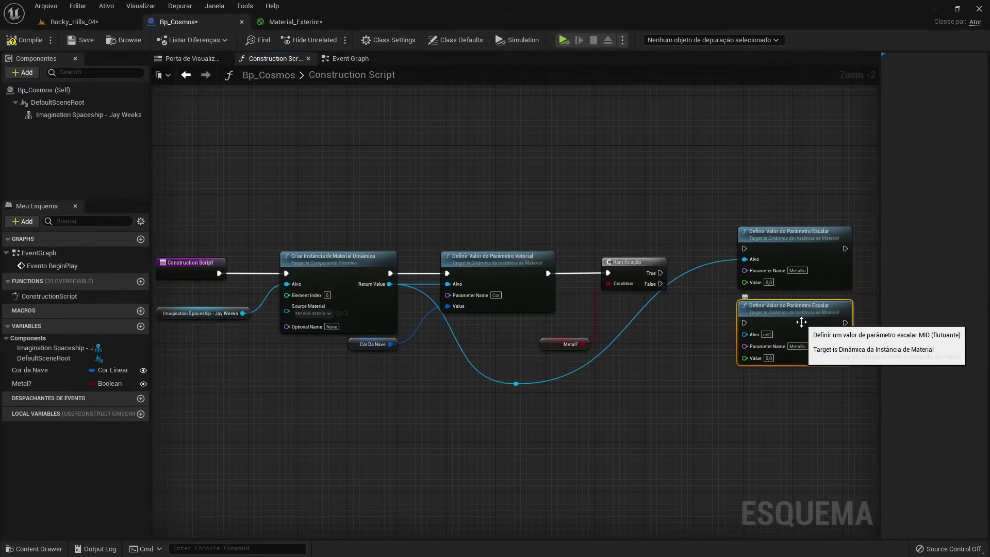
left_click_drag(660, 273, 746, 248)
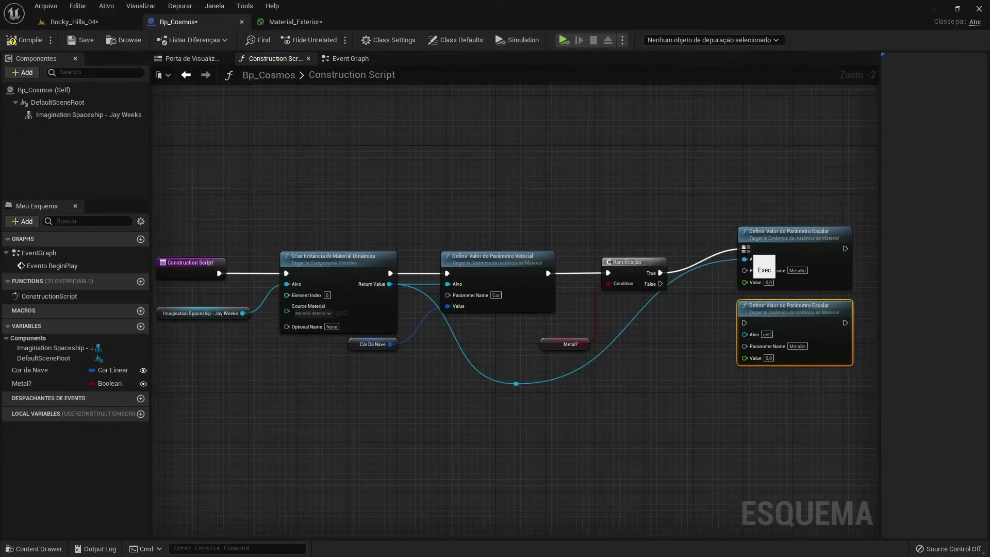
left_click(768, 282)
type("1")
left_click(786, 290)
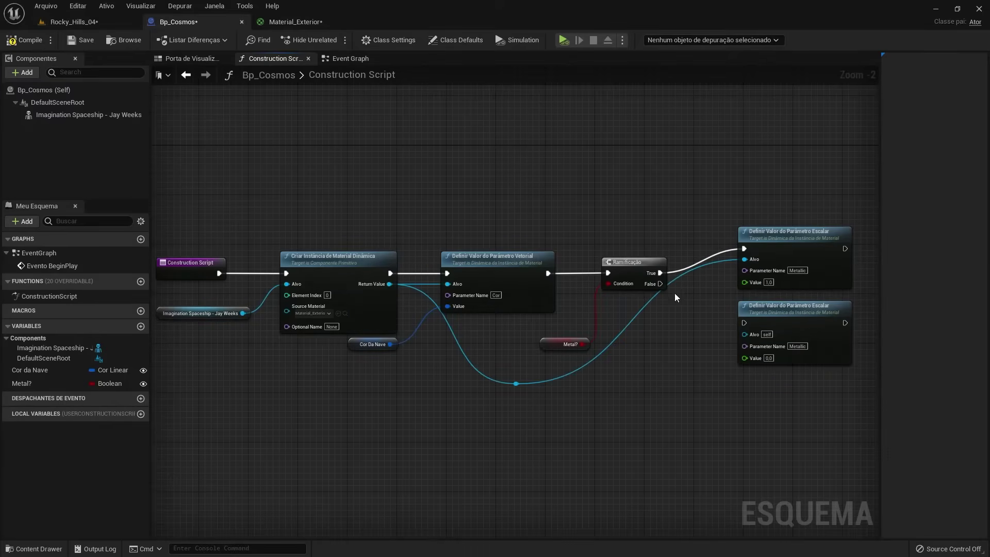
- Wire Branch False and the material instance into the lower copy (Value 0.0), then compile
left_click_drag(659, 284, 687, 285)
left_click_drag(743, 324, 715, 344)
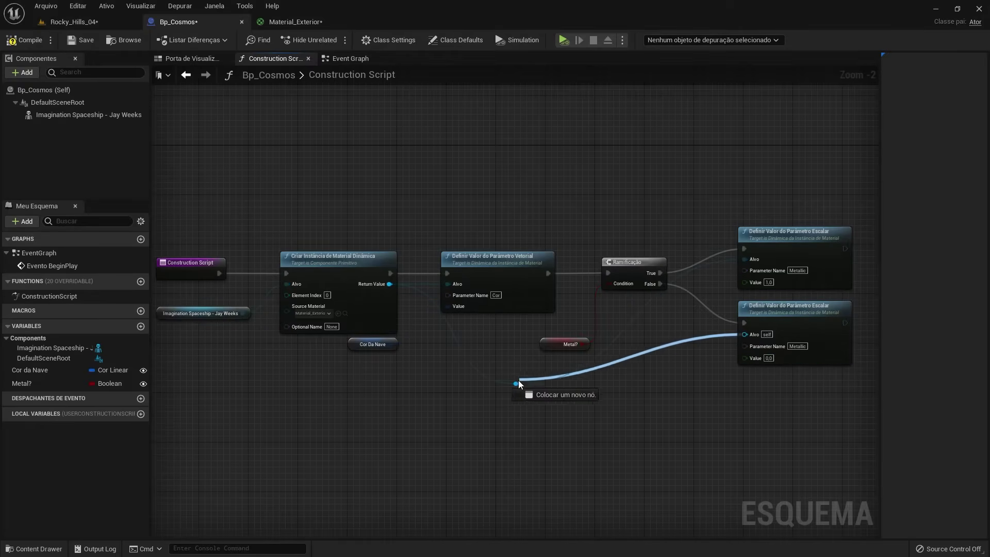
left_click_drag(518, 383, 516, 383)
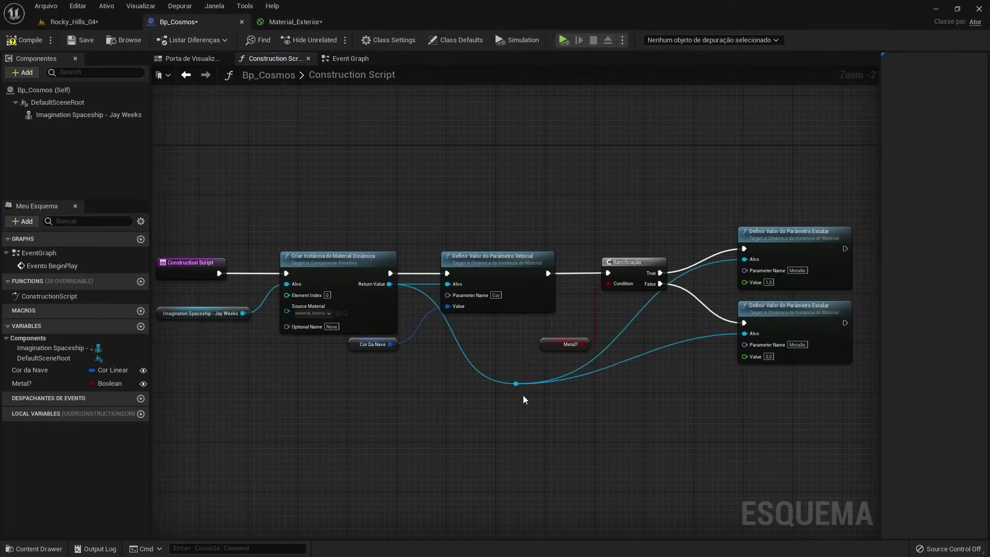
left_click(19, 40)
left_click(190, 60)
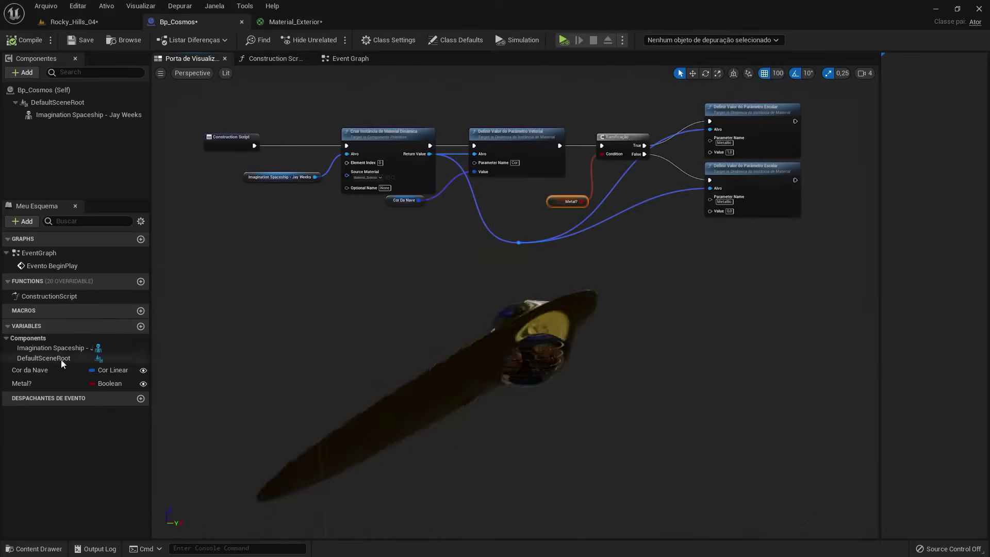
- Toggle the Metal? default and turn Metal? on for the ship placed in Rocky_Hills_04
left_click(23, 384)
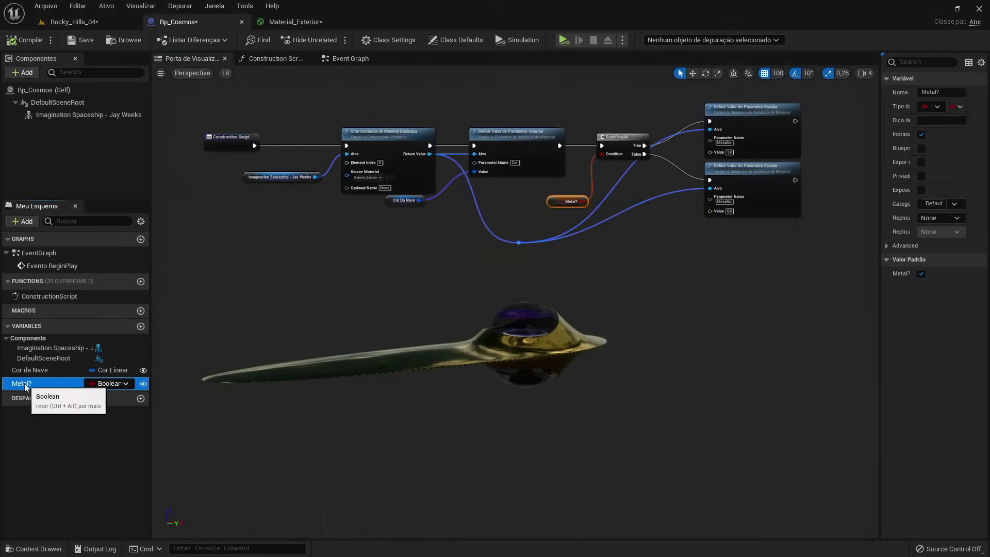
left_click(921, 274)
left_click(86, 23)
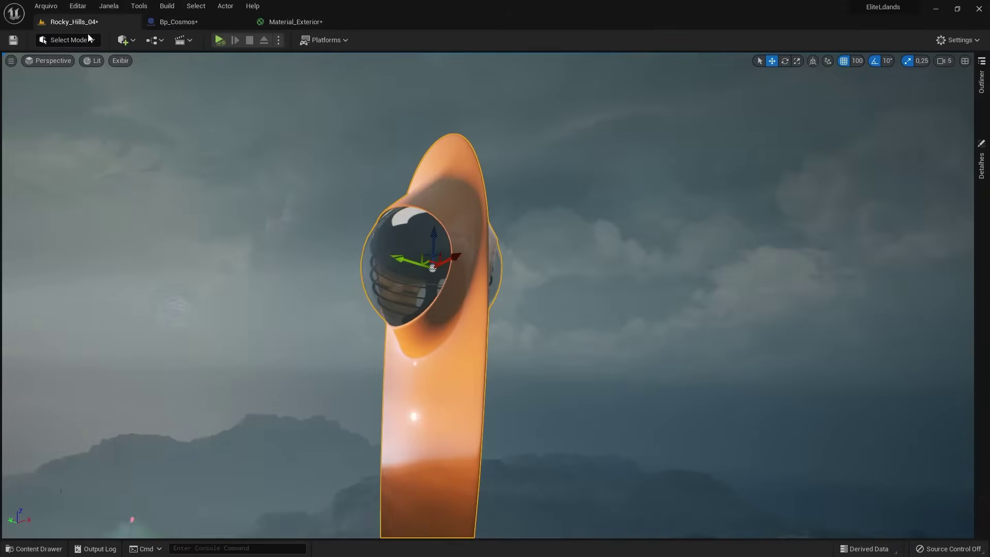
right_click_drag(494, 289, 494, 268)
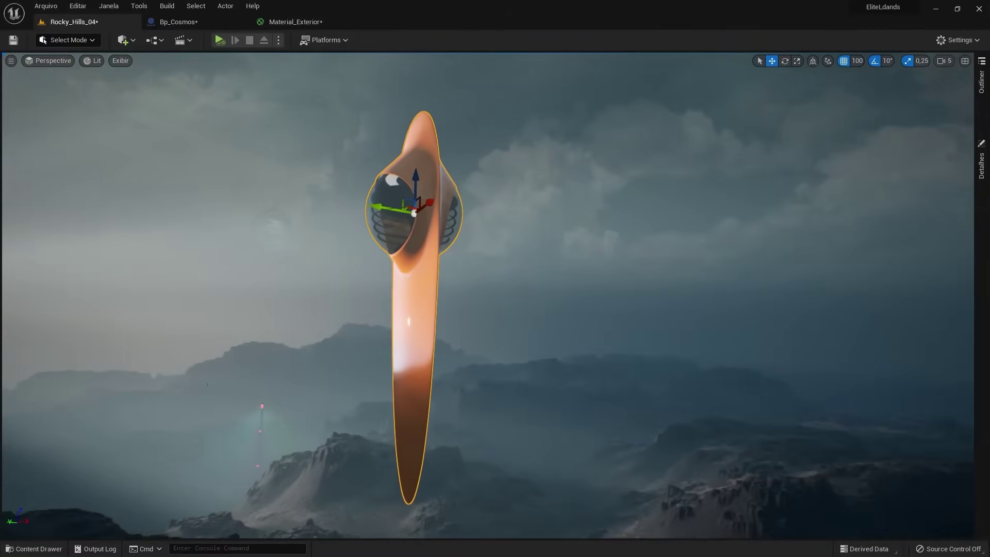
left_click(978, 178)
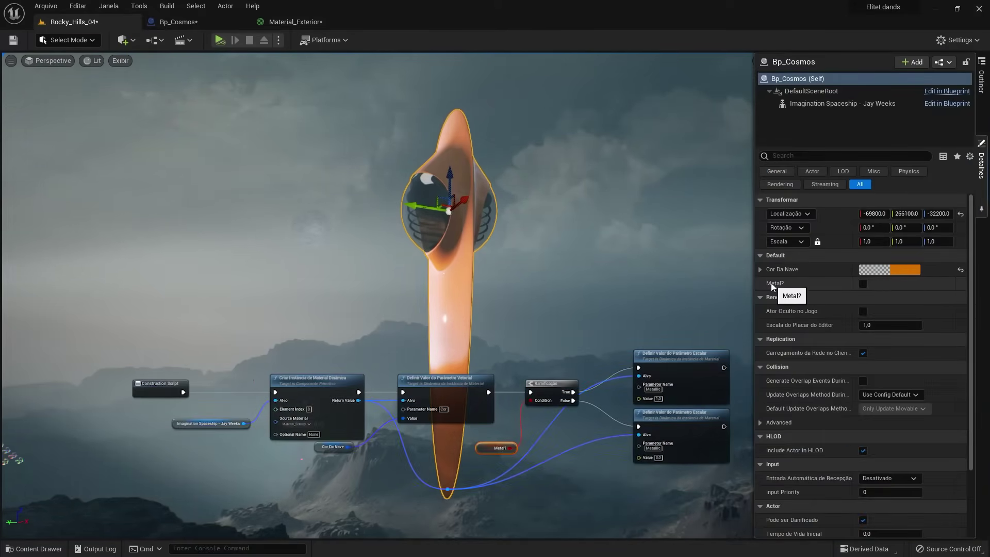
left_click(863, 283)
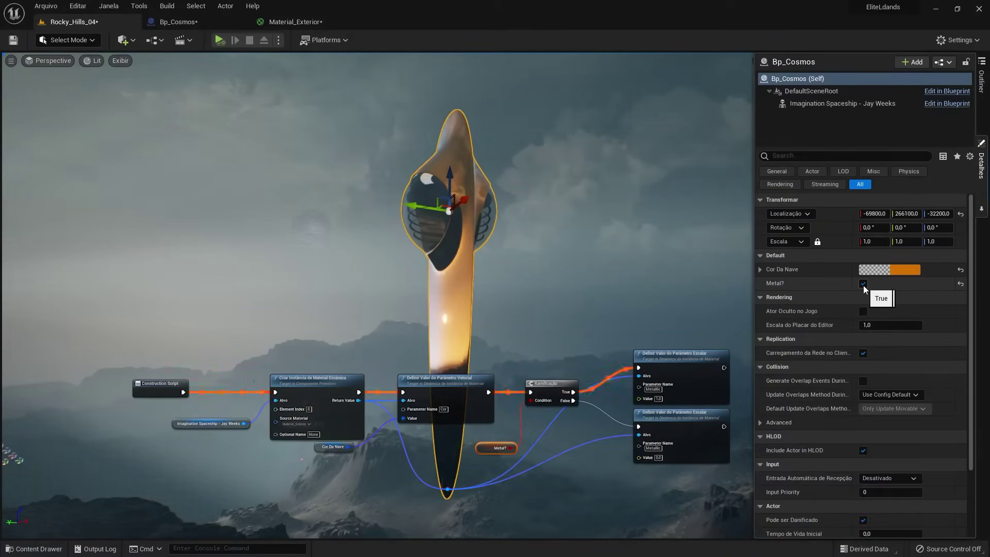
right_click_drag(566, 288, 567, 279)
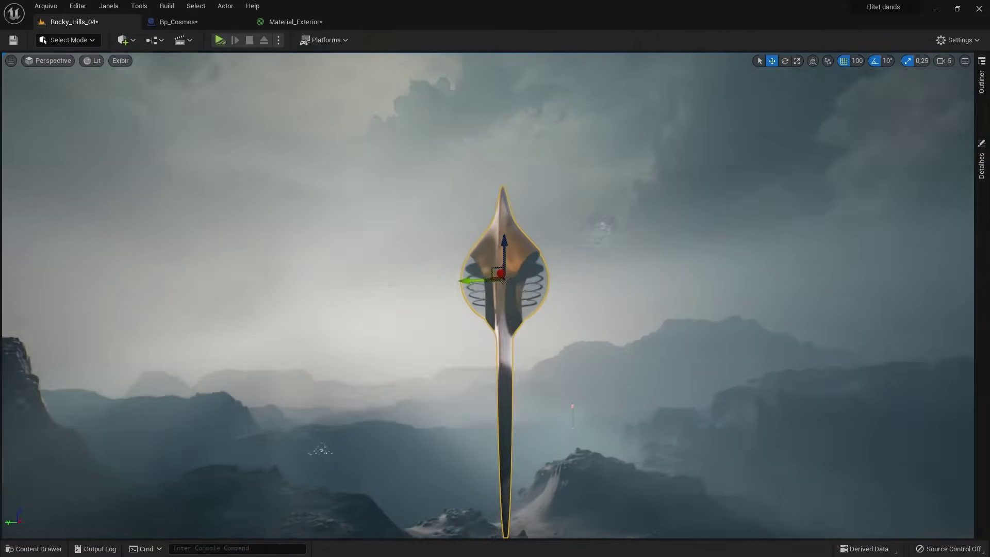
right_click_drag(647, 276, 647, 276)
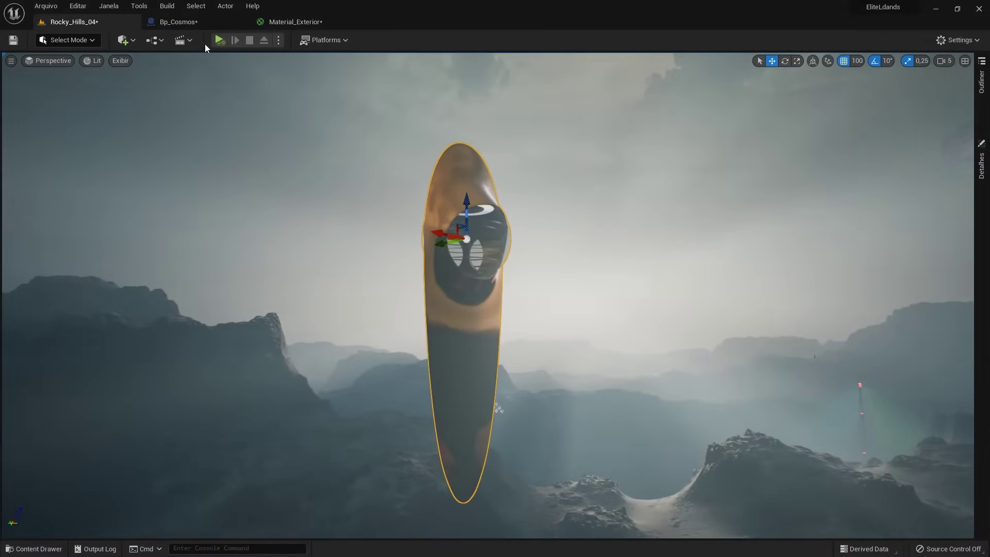
- Make Metal? default to true in Bp_Cosmos and enable Pausar Animações in the preview
left_click(178, 21)
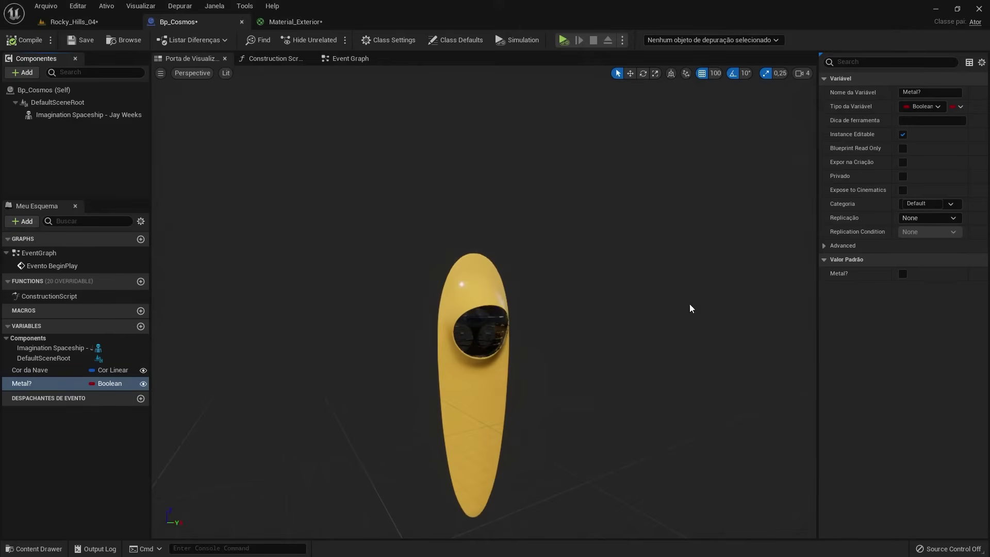
left_click(903, 274)
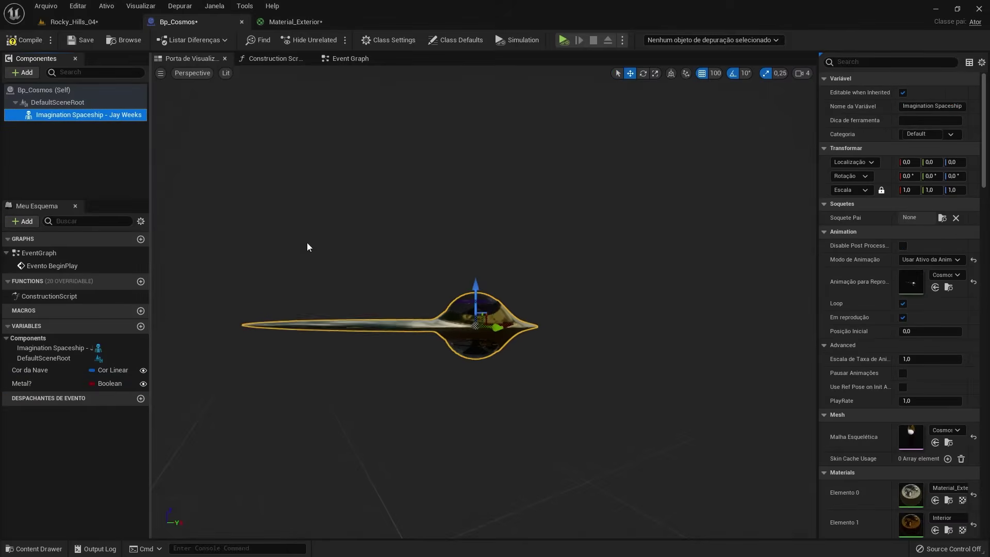
left_click(902, 374)
scroll(484, 302, "up", 2)
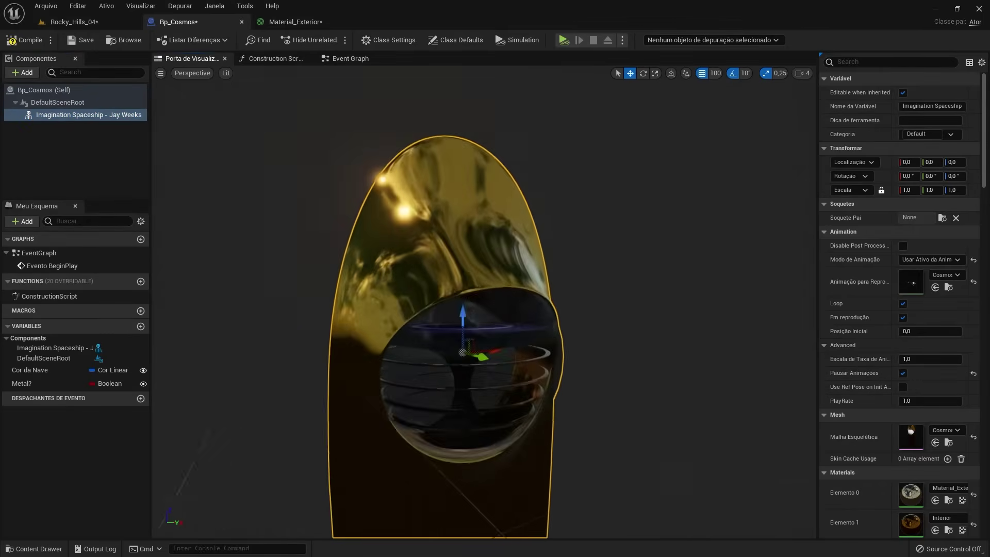
scroll(484, 302, "up", 4)
- Add a SpotLight component to the ship, aim it downward, and raise it into the dome
left_click(22, 72)
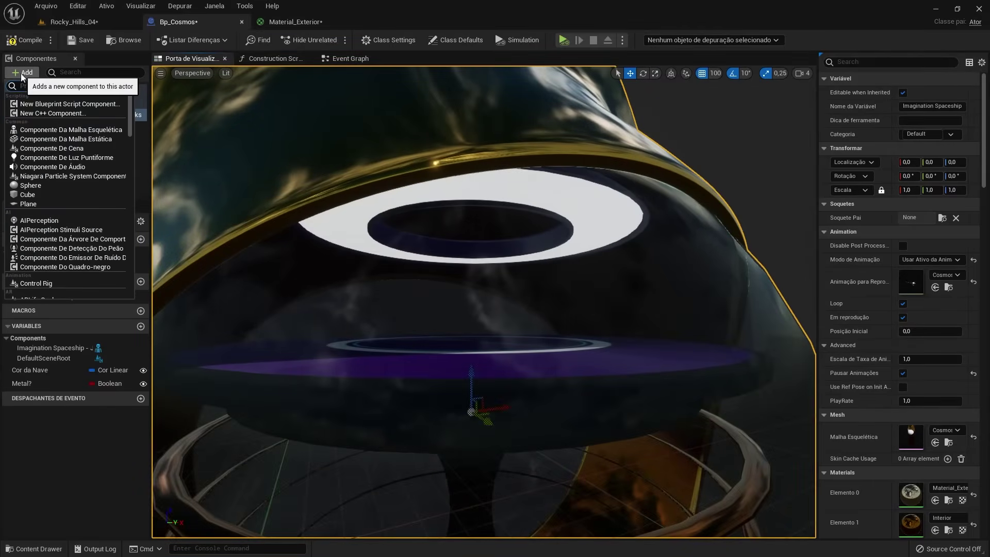
type("luz")
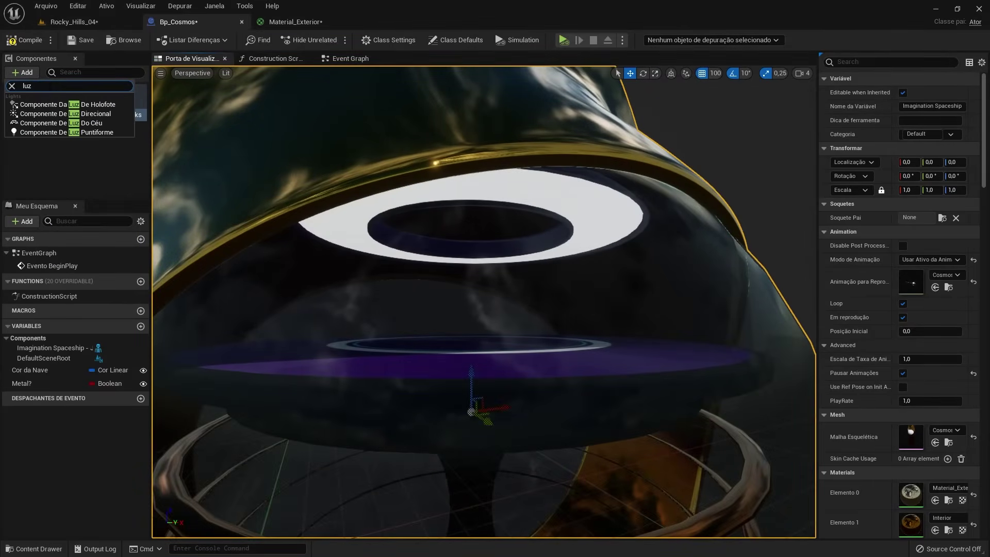
left_click(14, 105)
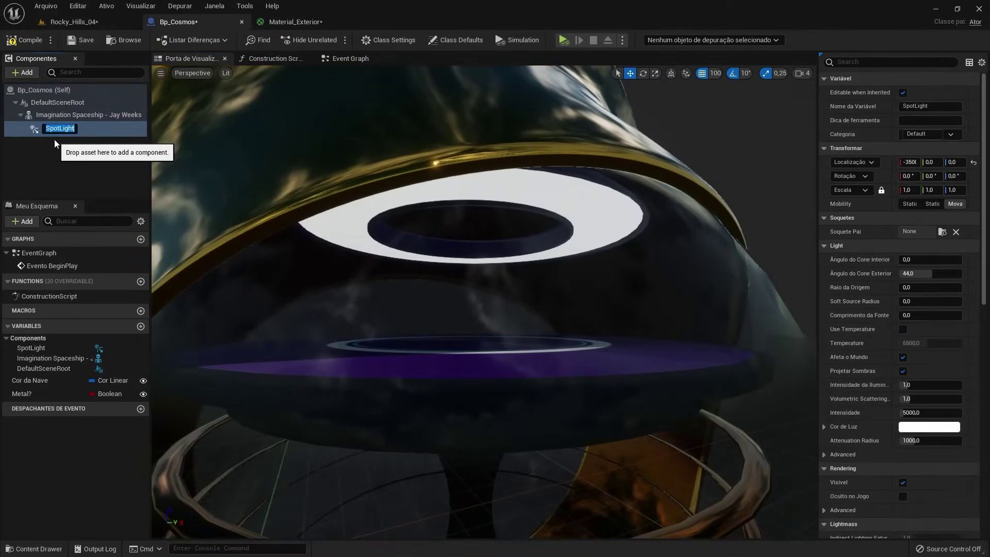
key("f")
left_click_drag(190, 366, 579, 238)
key("f")
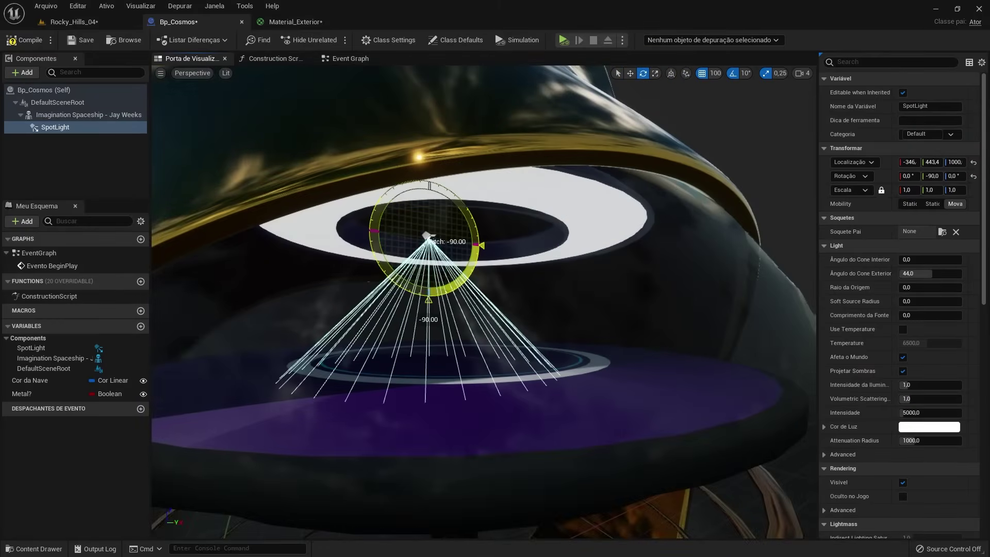
left_click_drag(449, 238, 454, 126)
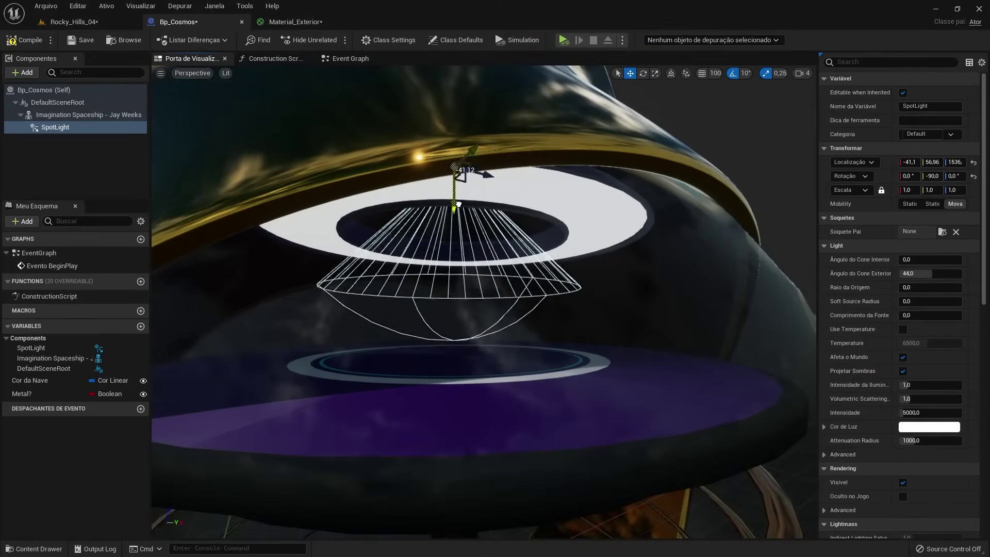
key("f")
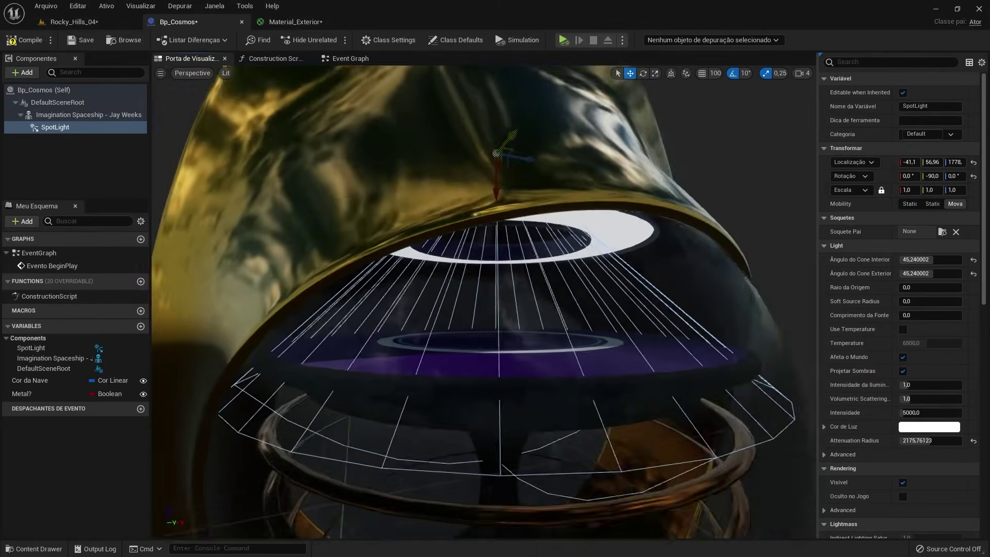
scroll(629, 264, "up", 5)
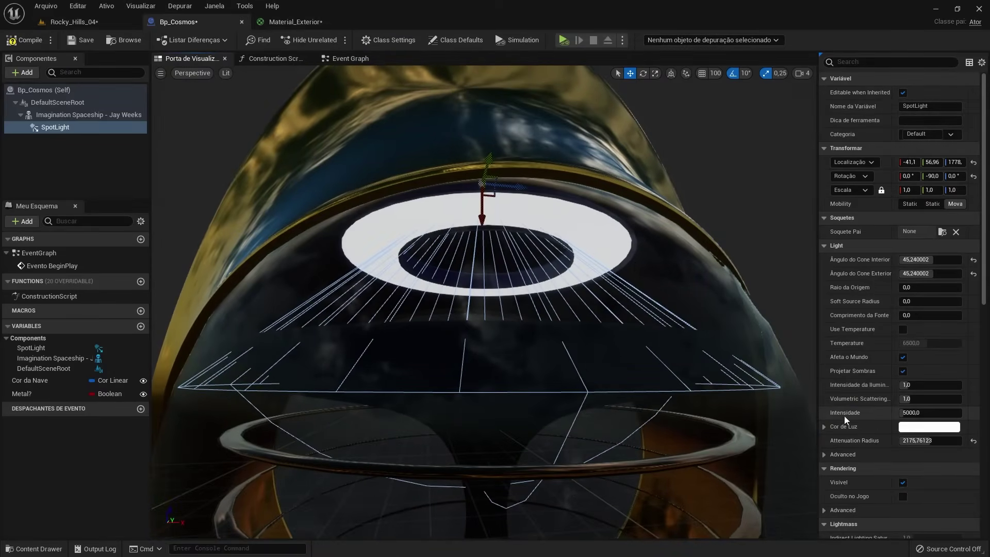
- Add a Sequence node after the Construction Script node
left_click(272, 60)
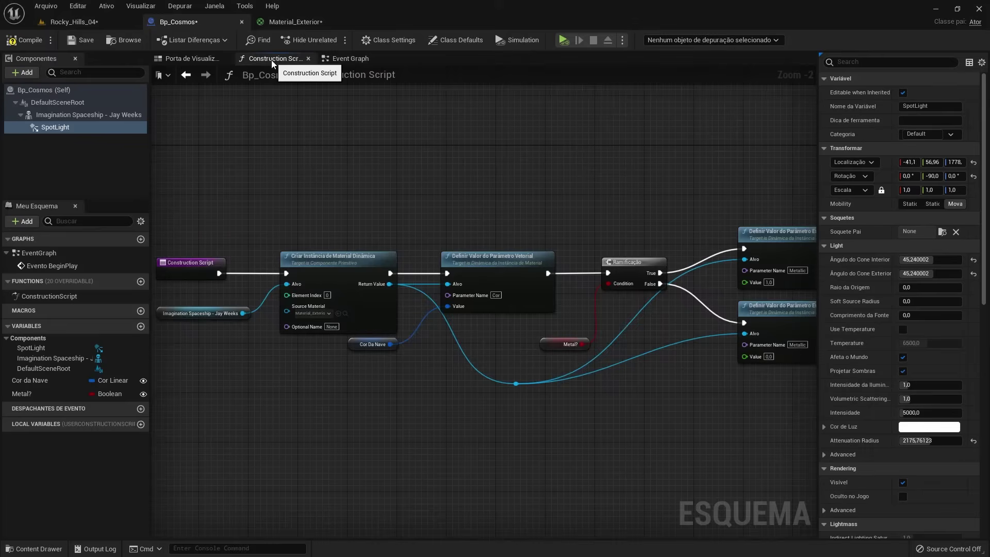
right_click_drag(246, 233, 689, 257)
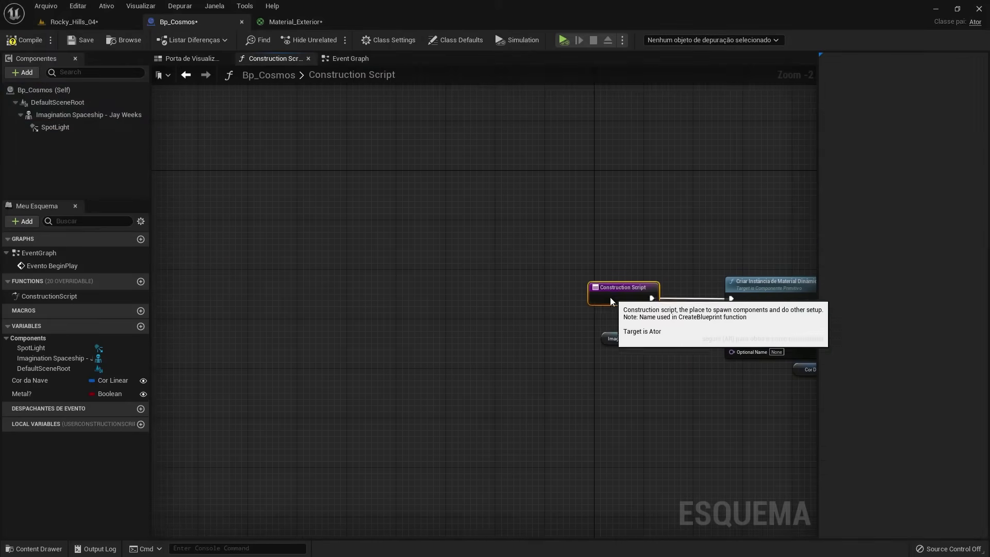
mouse_move(610, 297)
left_mouse_down()
mouse_move(306, 295)
mouse_move(404, 364)
mouse_move(421, 292)
left_mouse_up()
type("seq")
key("Return")
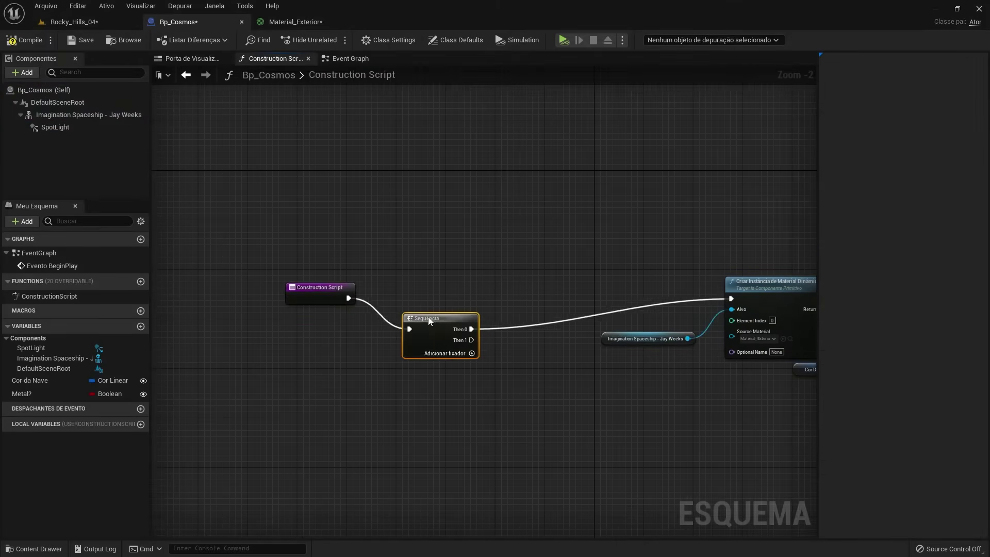
right_click_drag(463, 382, 353, 324)
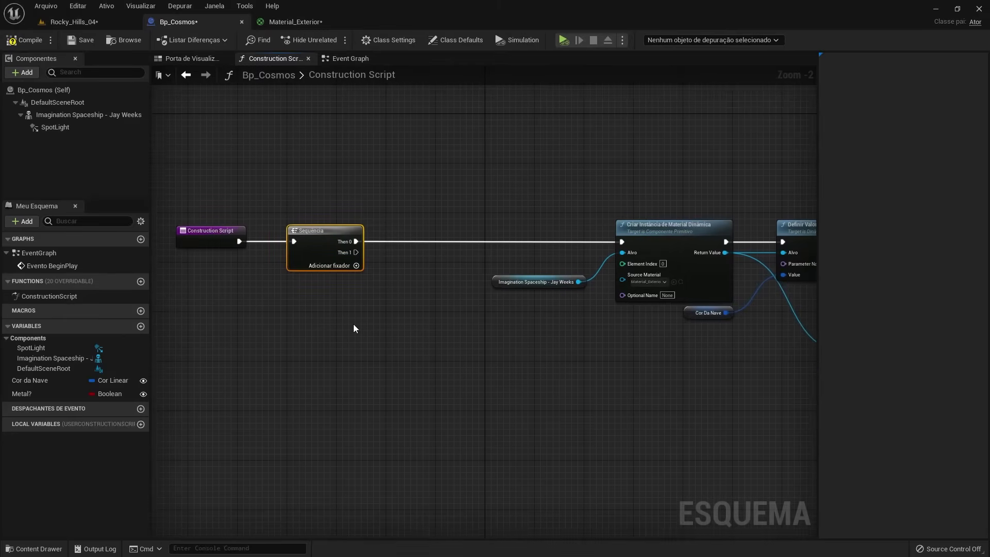
- Place a SpotLight reference feeding chained Definir Cor de Luz and Definir Intensidade nodes
left_click(54, 128)
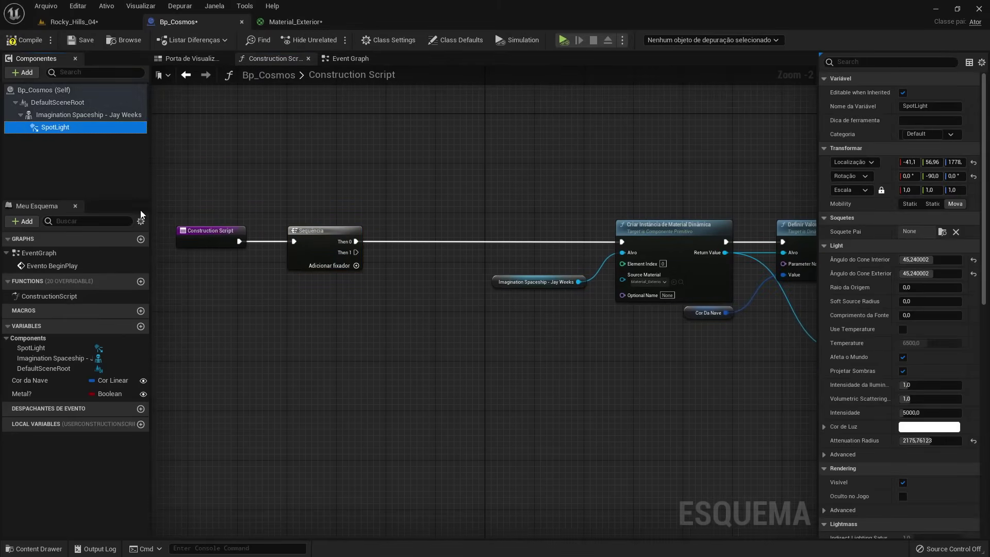
mouse_move(210, 360)
left_mouse_down()
mouse_move(204, 369)
mouse_move(287, 364)
left_mouse_up()
type("definir cor")
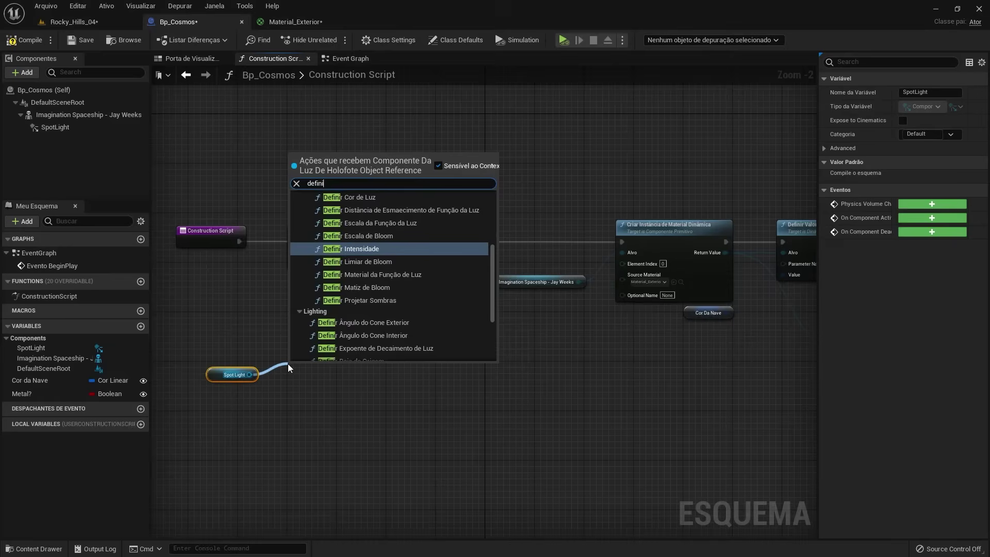
left_click(341, 225)
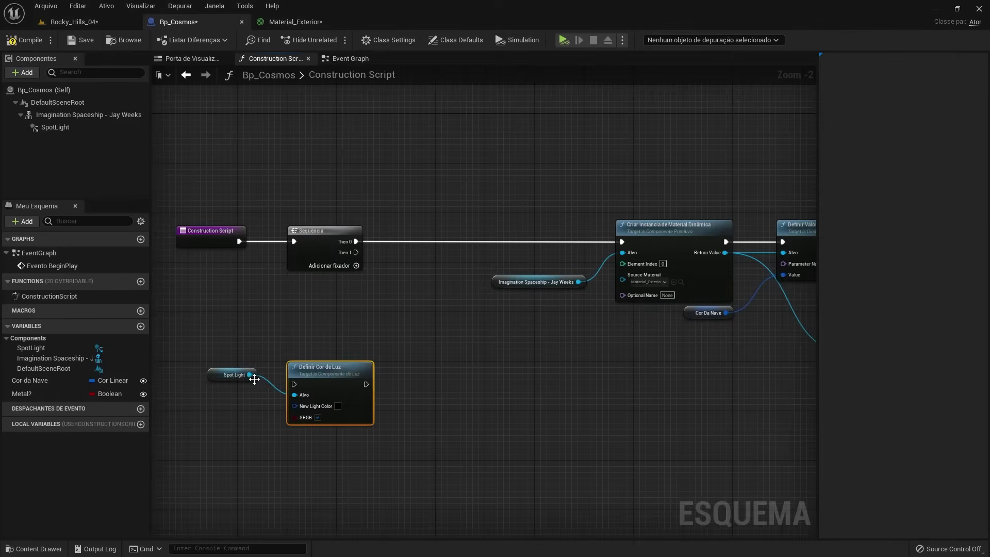
left_click_drag(251, 375, 392, 411)
type("definir")
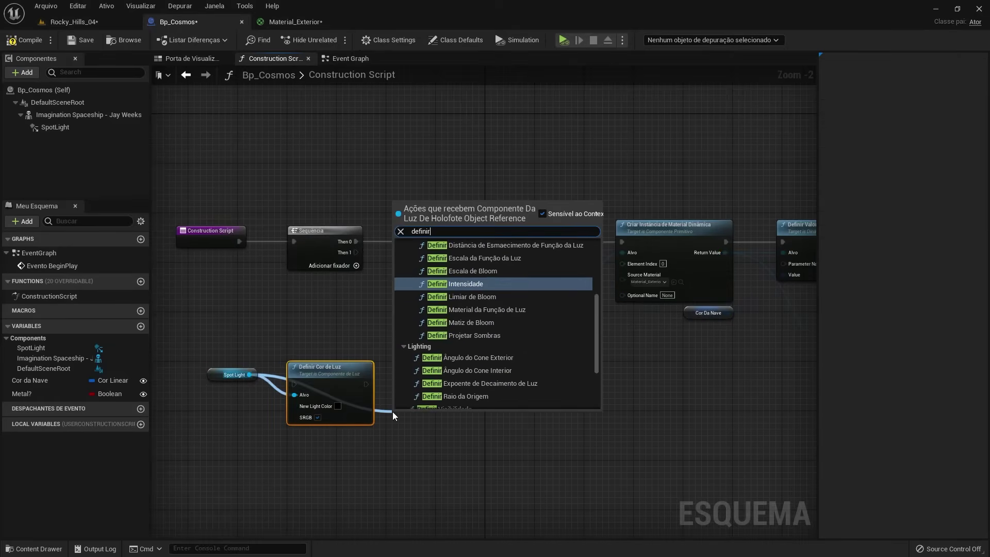
left_click(471, 284)
mouse_move(441, 418)
left_mouse_down()
mouse_move(452, 368)
mouse_move(365, 384)
left_mouse_up()
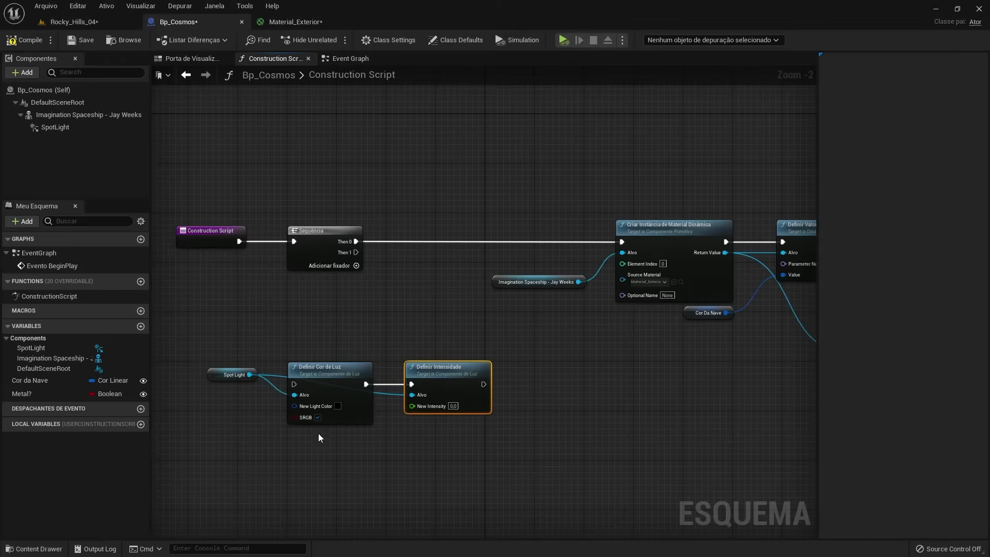
right_click(295, 409)
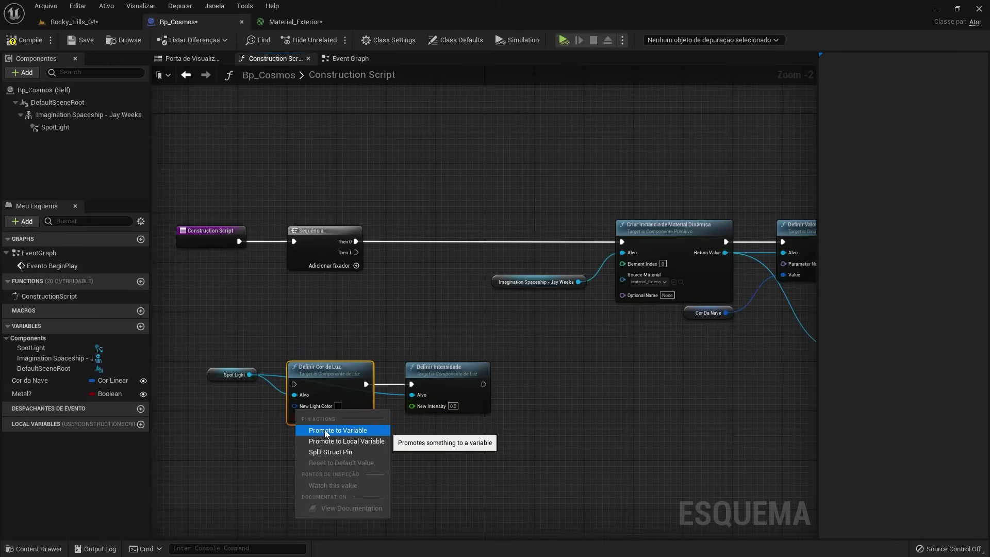
- Promote New Light Color to a variable named Cor da Luz Interna
left_click(357, 431)
type("terna")
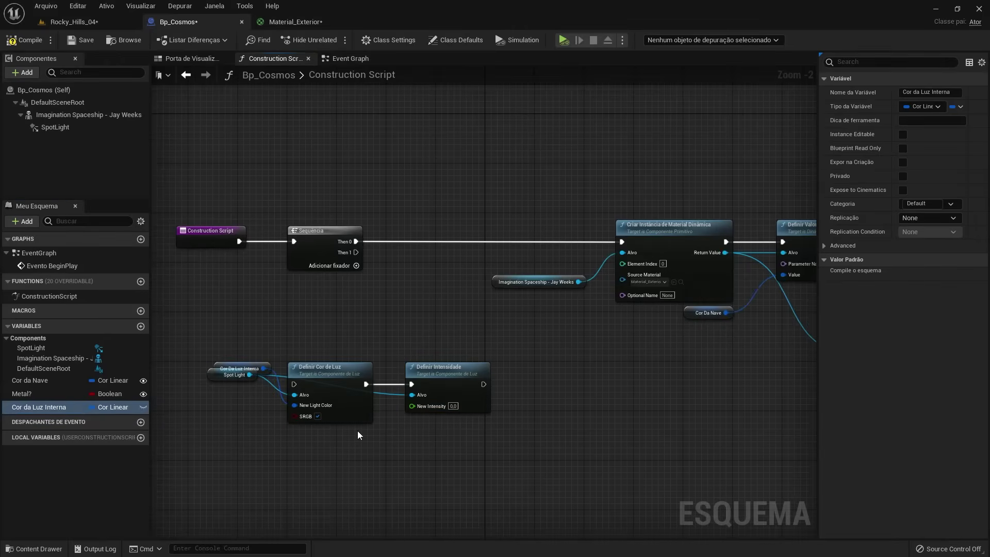
key("Return")
left_click_drag(232, 368, 219, 417)
- Promote New Intensity to an Intensidade variable and make both variables instance editable
right_click(412, 406)
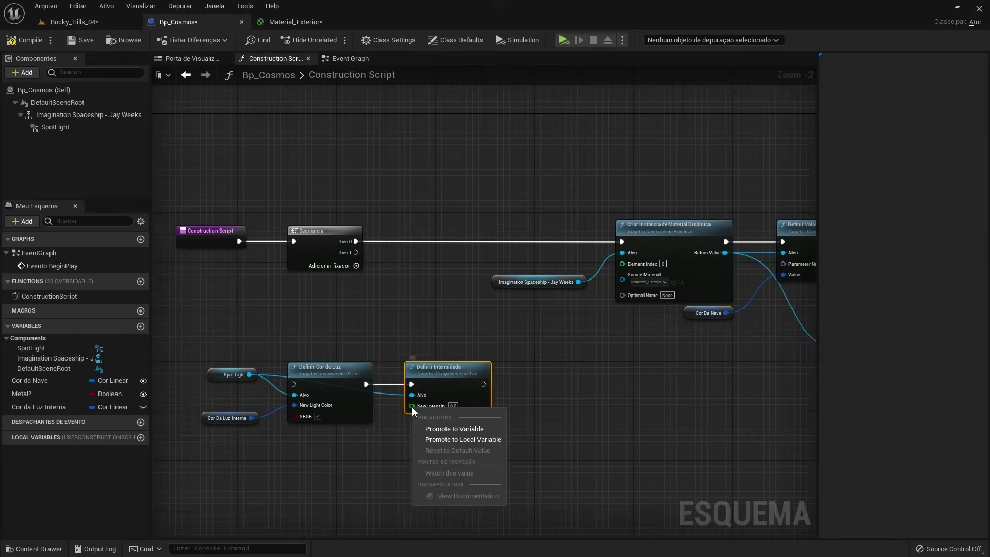
left_click(434, 430)
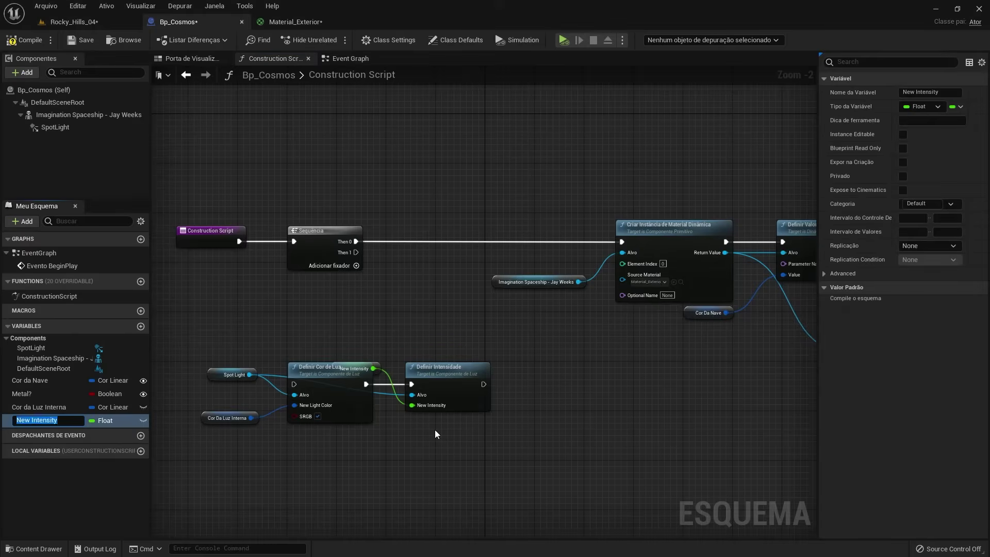
key("Return")
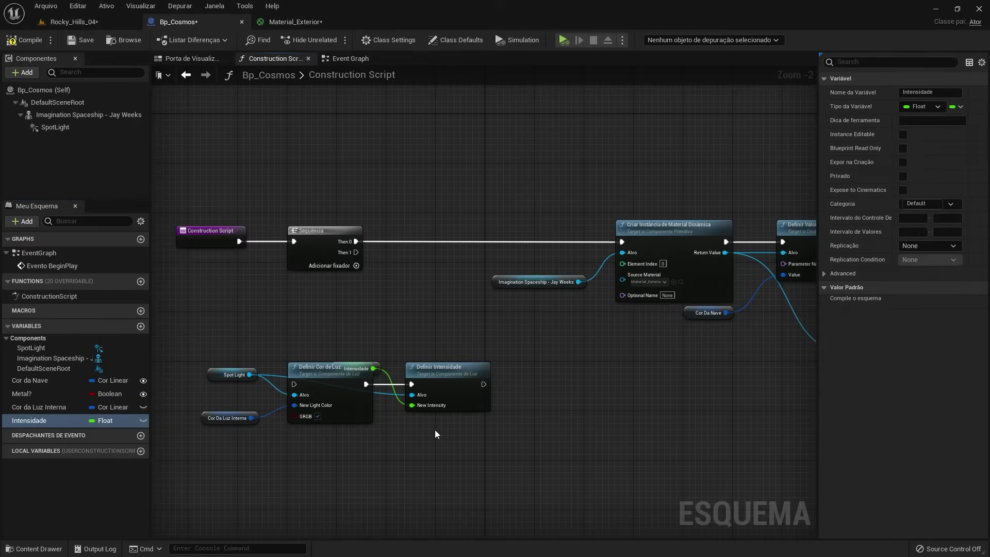
left_click_drag(379, 366, 378, 432)
left_click(419, 440)
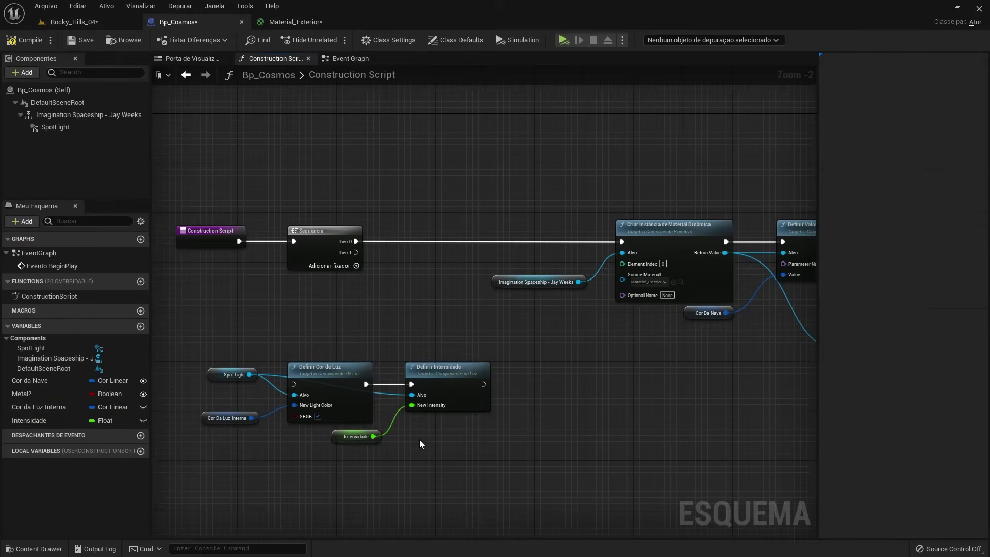
left_click(144, 420)
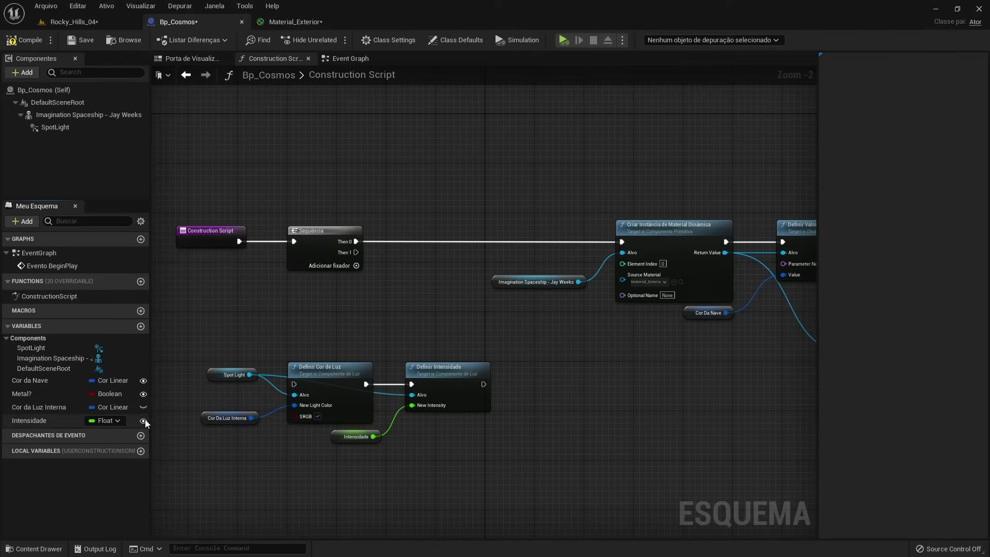
left_click(143, 407)
- Run the spotlight nodes from the Sequence's second output, tidy the group, and compile
left_click_drag(355, 252, 415, 292)
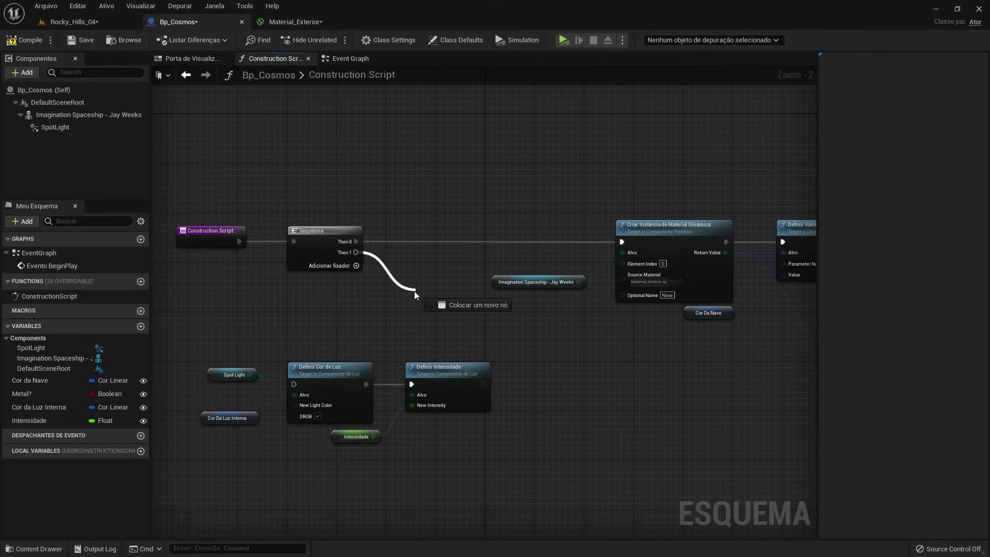
left_click_drag(281, 378, 294, 383)
left_click_drag(510, 479, 254, 371)
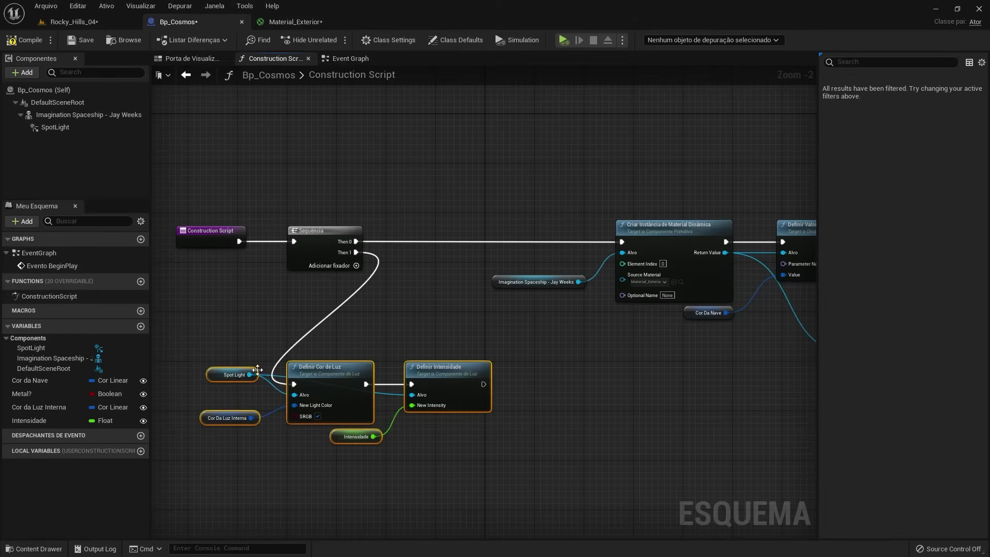
left_click_drag(317, 370, 545, 358)
left_click_drag(443, 362, 438, 381)
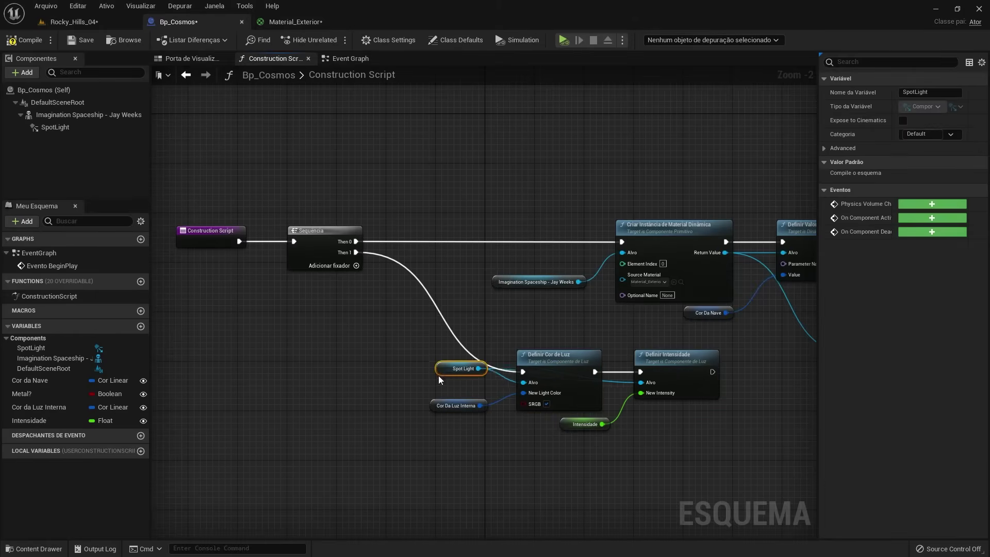
left_click(375, 393)
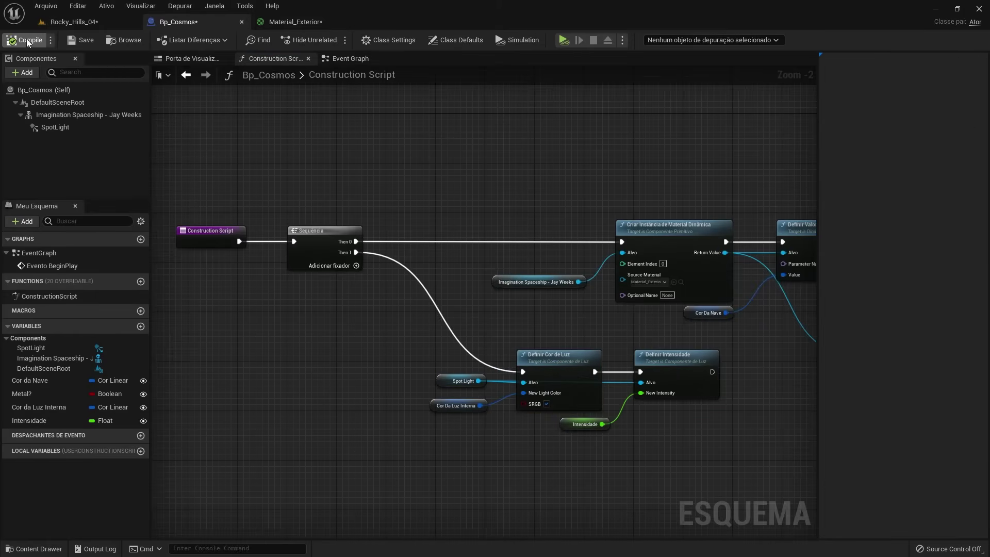
left_click(57, 23)
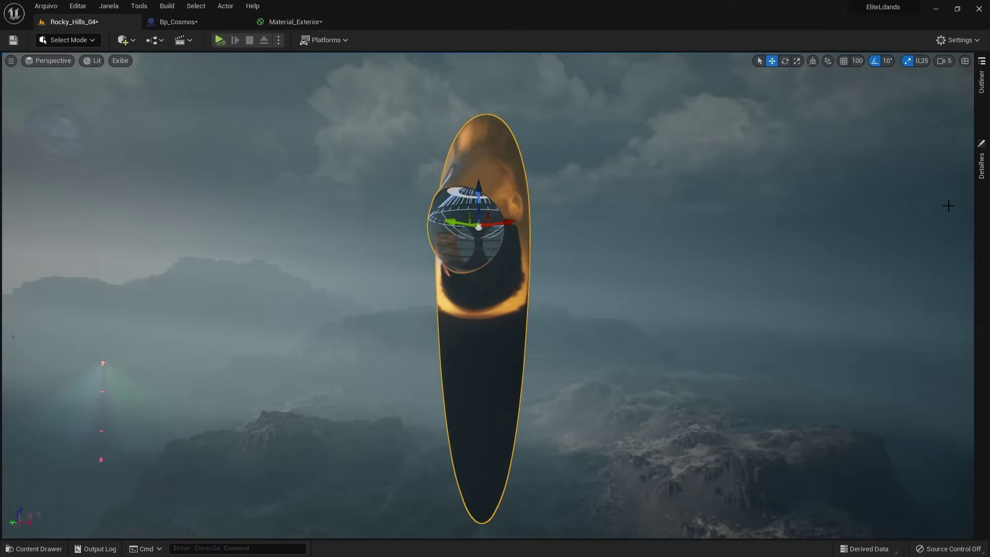
left_click(981, 170)
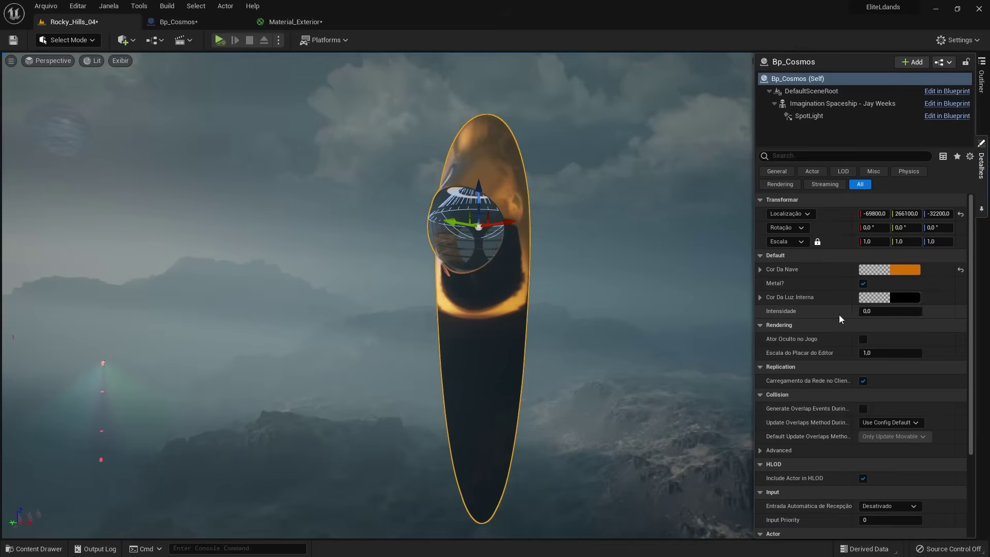
left_click(889, 297)
left_click_drag(829, 413, 829, 342)
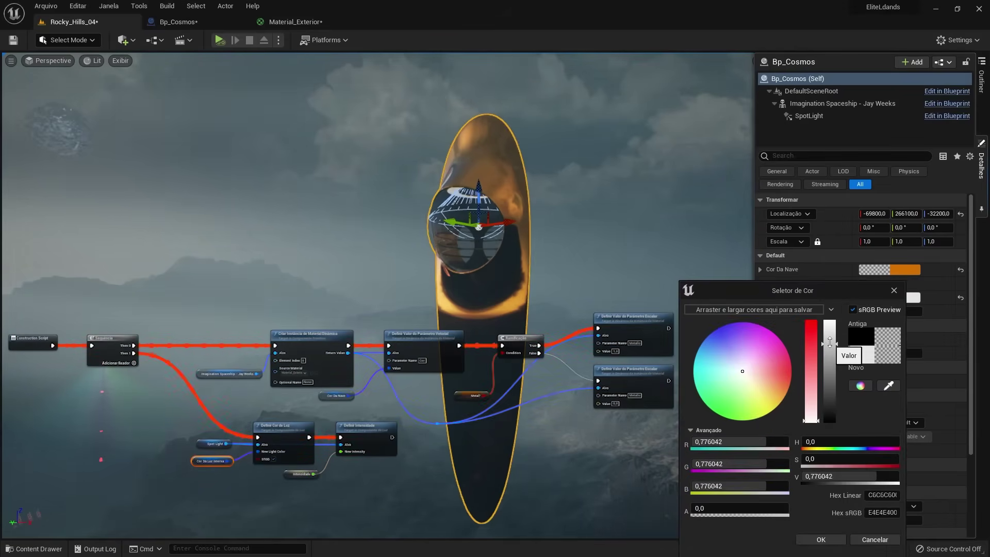
left_click(700, 362)
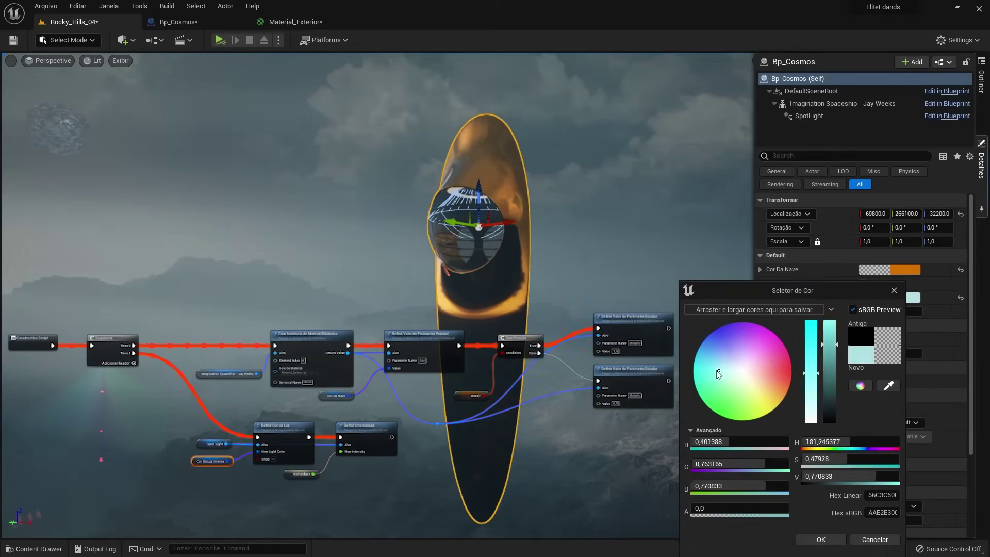
left_click(807, 539)
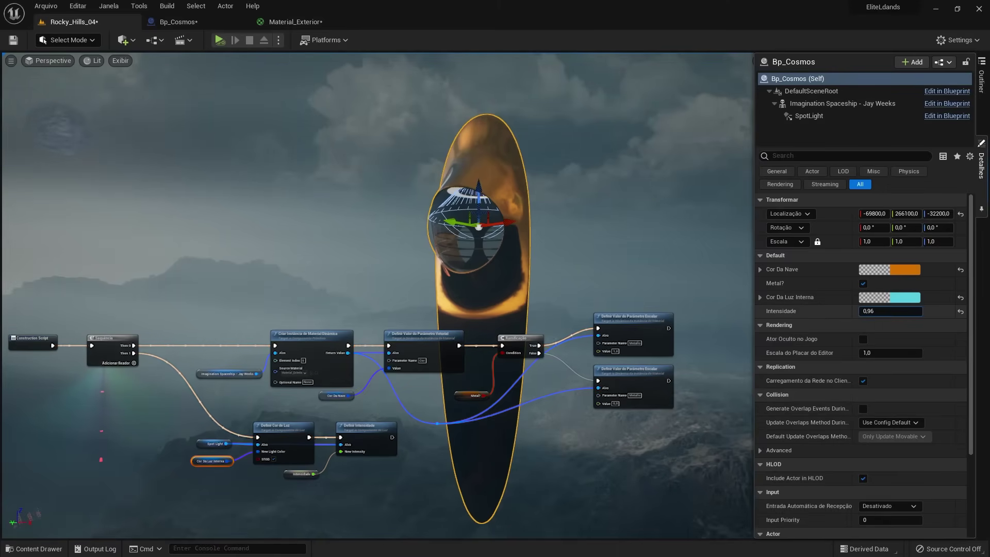
left_click_drag(891, 311, 923, 311)
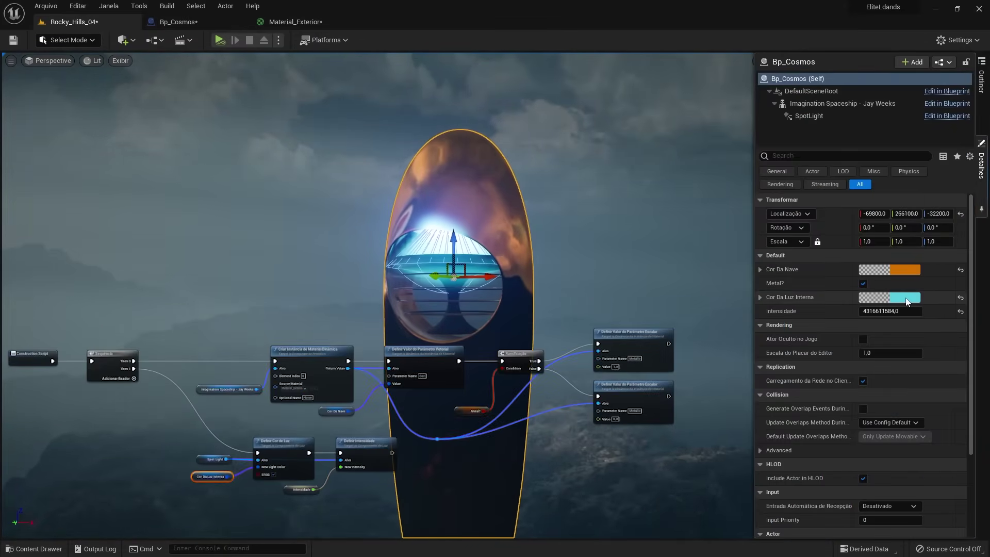
left_click(906, 302)
mouse_move(792, 375)
left_mouse_down()
mouse_move(697, 336)
mouse_move(701, 323)
mouse_move(780, 339)
left_mouse_up()
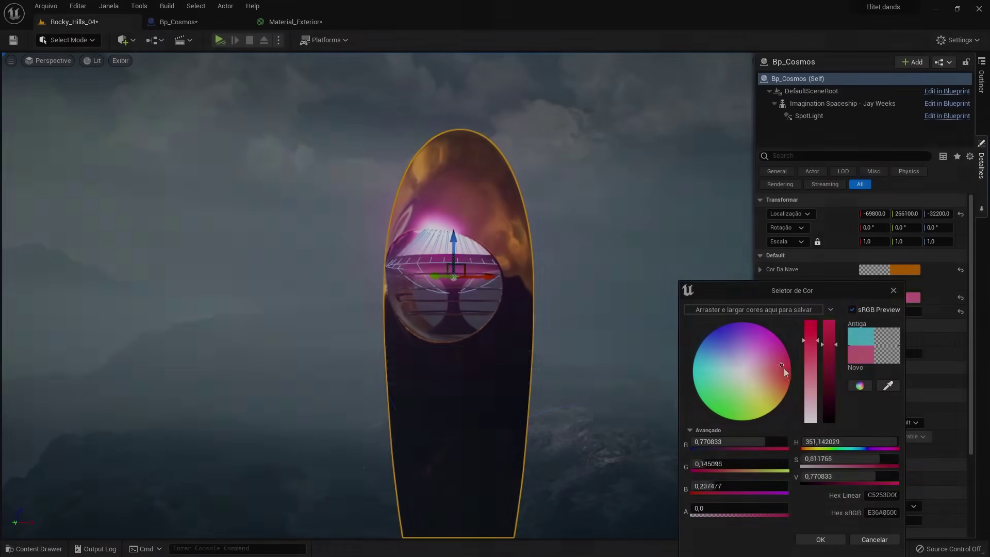